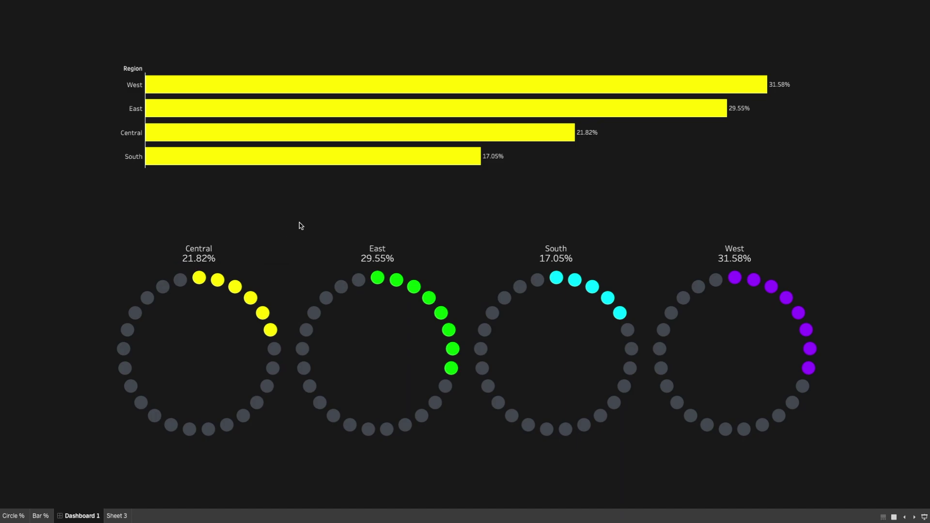
- Exit the dashboard's presentation mode and switch to the blank Book1 workbook in Tableau Desktop 2021.2
{"action": "mouse_move", "coordinate": [525, 144]}
{"action": "key", "text": "Escape"}
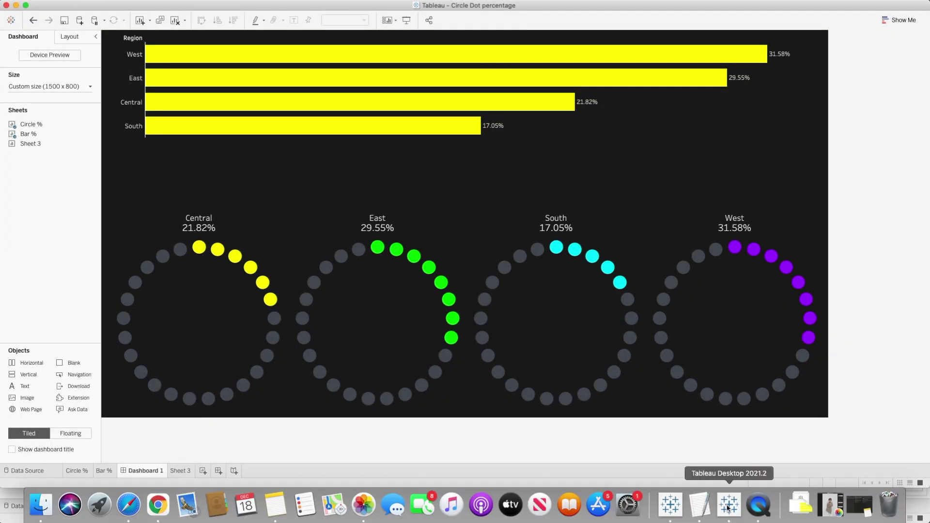
{"action": "left_click", "coordinate": [728, 505]}
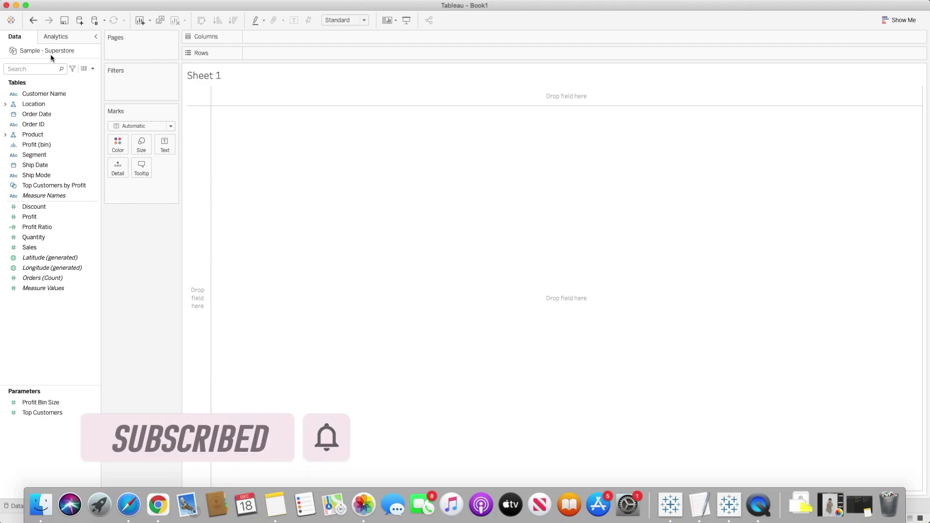
{"action": "left_click", "coordinate": [79, 94]}
{"action": "left_click", "coordinate": [64, 135]}
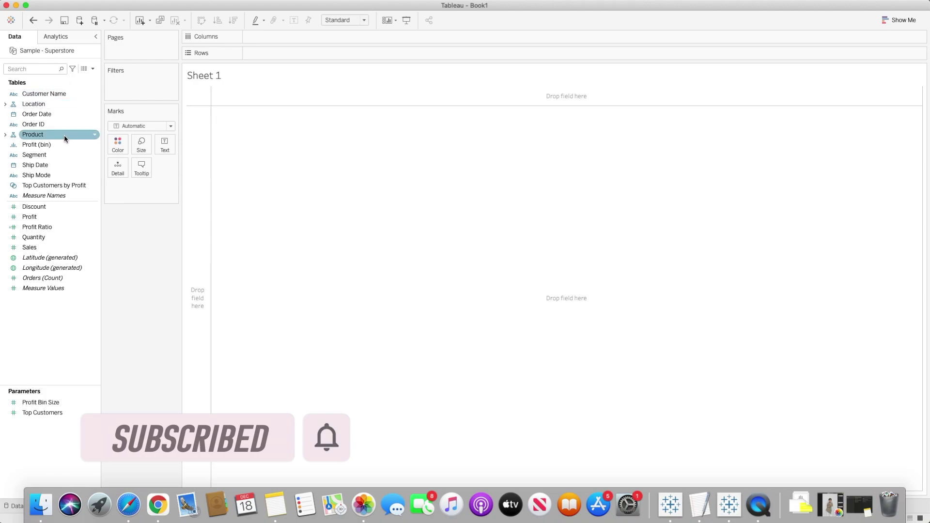
{"action": "left_click", "coordinate": [68, 140]}
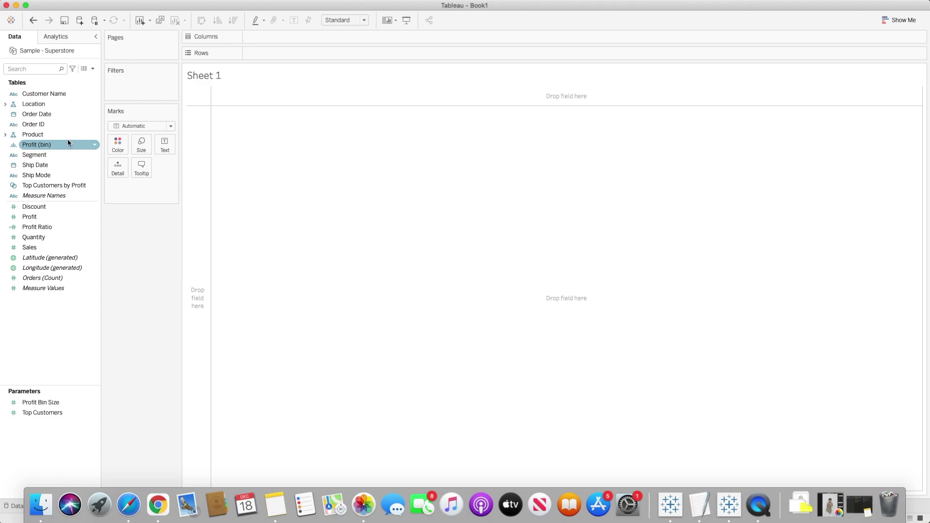
{"action": "left_click", "coordinate": [66, 154]}
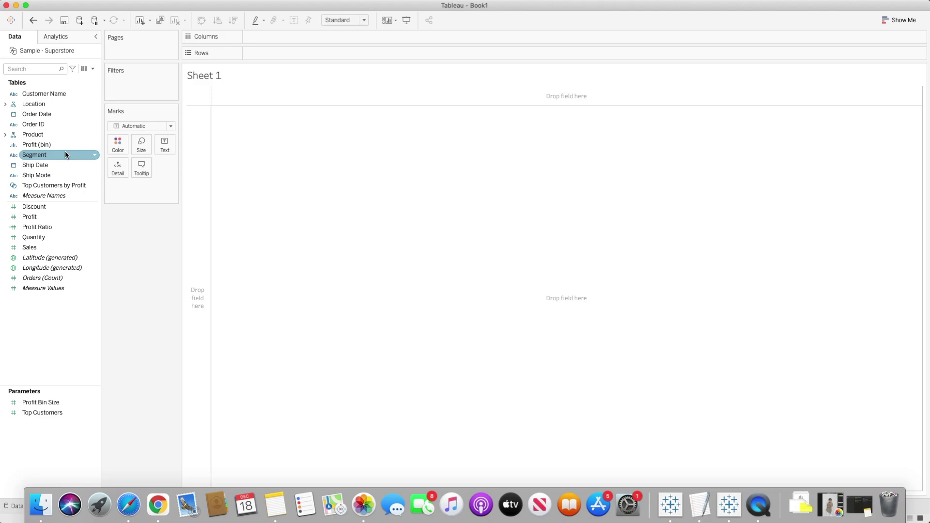
- Create a calculated field from Ship Mode and name it Path
{"action": "right_click", "coordinate": [57, 178]}
{"action": "mouse_move", "coordinate": [107, 243]}
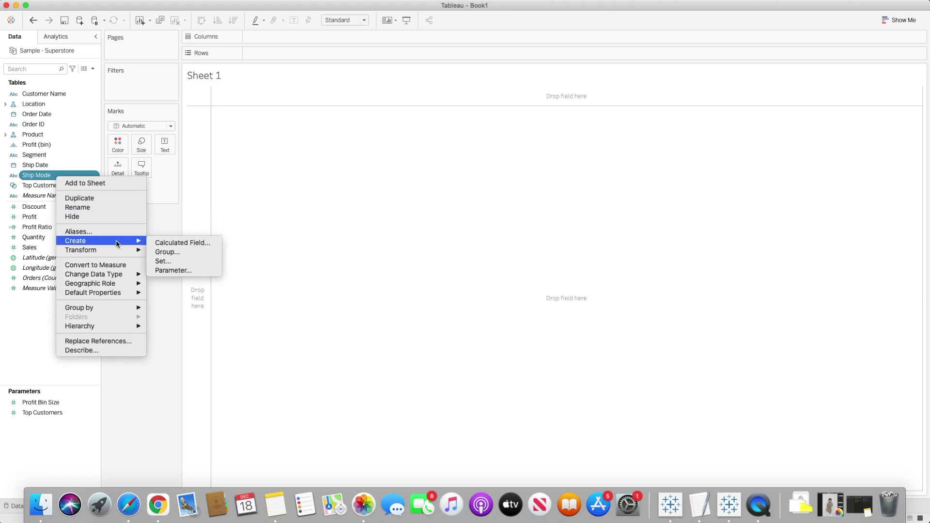
{"action": "left_click", "coordinate": [188, 243]}
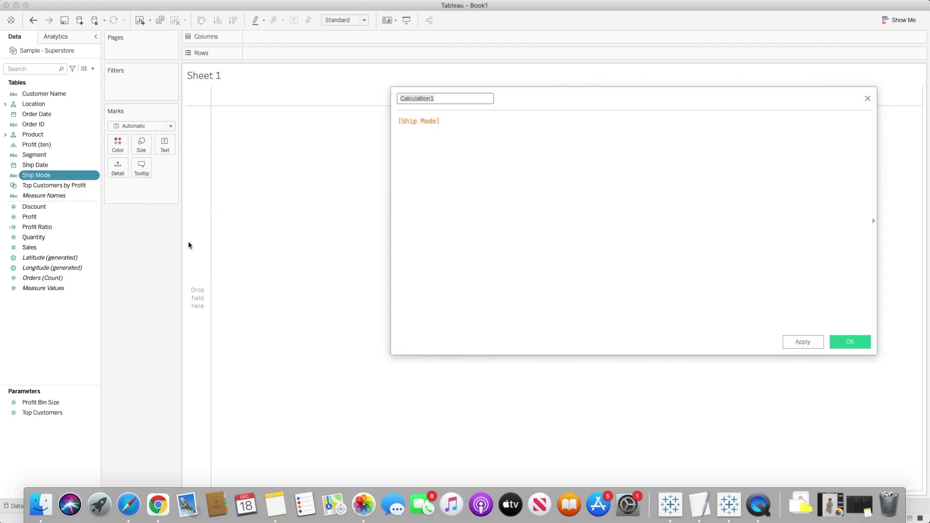
{"action": "type", "text": "Past"}
{"action": "key", "text": "BackSpace"}
{"action": "type", "text": "h"}
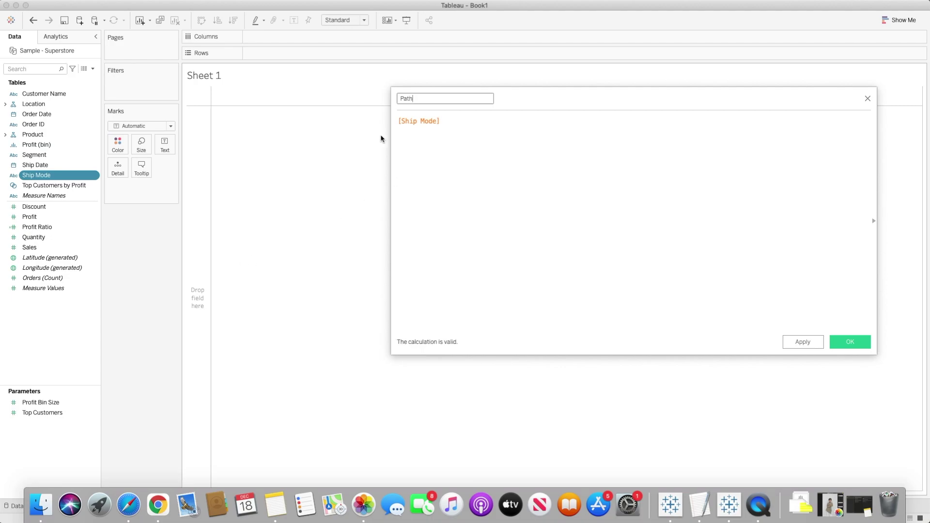
- Write the Path formula as iif ([Ship Mode] = "First Calss",0,360)
{"action": "key", "text": "Tab"}
{"action": "type", "text": "i"}
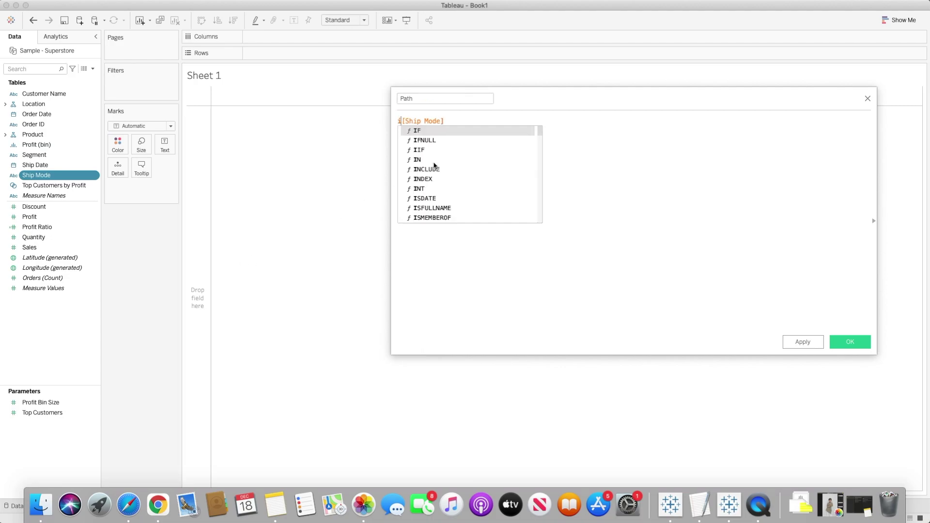
{"action": "type", "text": "if"}
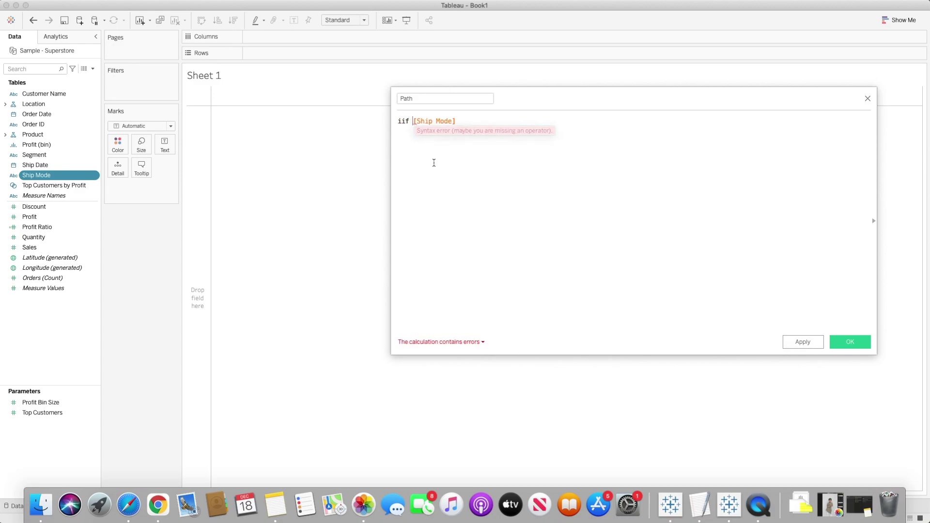
{"action": "left_click", "coordinate": [482, 121]}
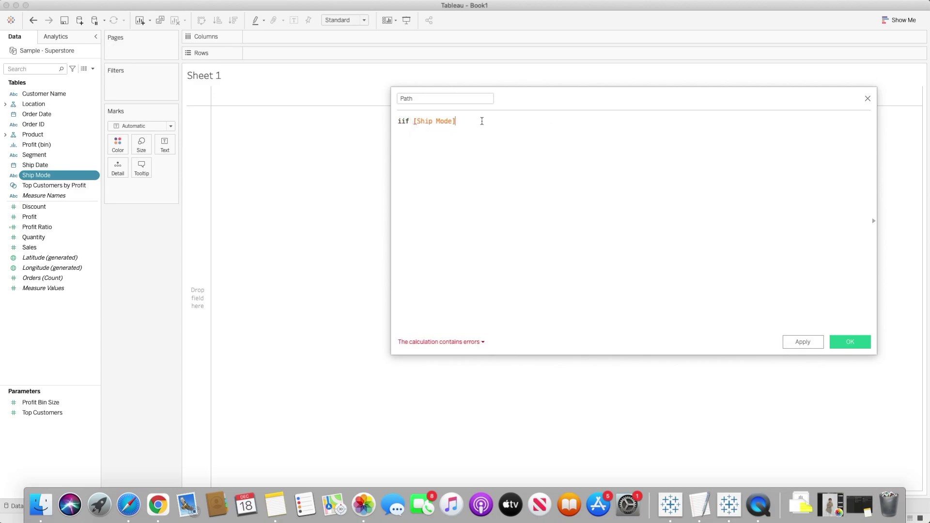
{"action": "type", "text": "="}
{"action": "type", "text": " \"\""}
{"action": "type", "text": "First "}
{"action": "type", "text": "Calss"}
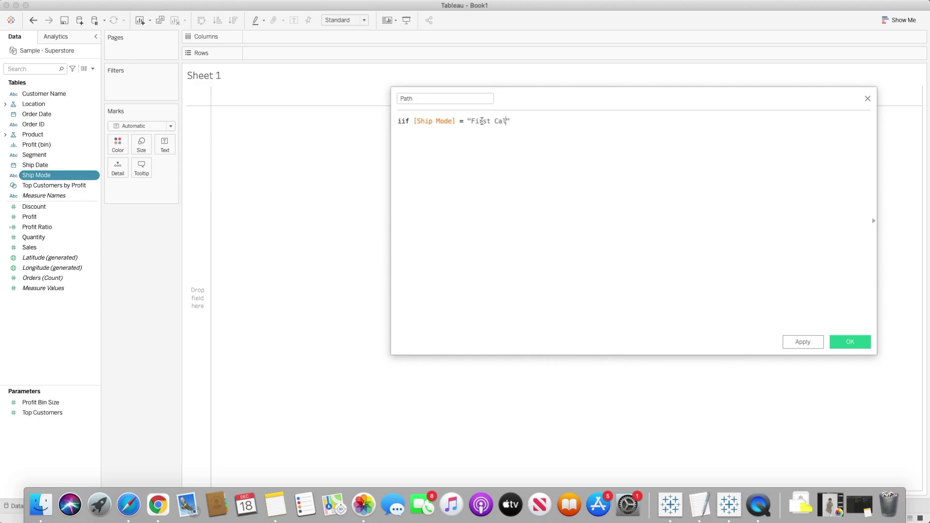
{"action": "key", "text": "Right"}
{"action": "type", "text": ",0,360)"}
{"action": "left_click", "coordinate": [412, 121]}
{"action": "type", "text": "("}
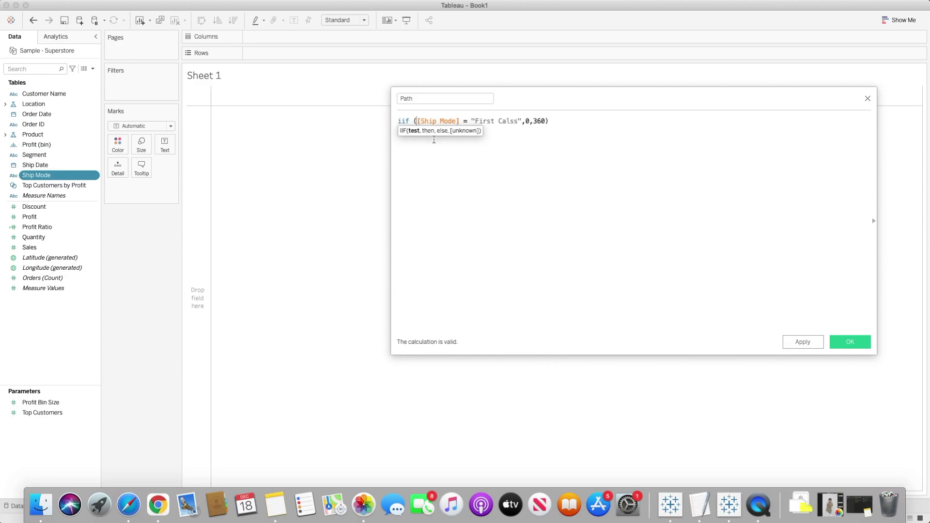
- Correct the ship mode text in the Path formula to "First Class" and save the calculated field
{"action": "left_click", "coordinate": [511, 121]}
{"action": "key", "text": "BackSpace"}
{"action": "key", "text": "BackSpace"}
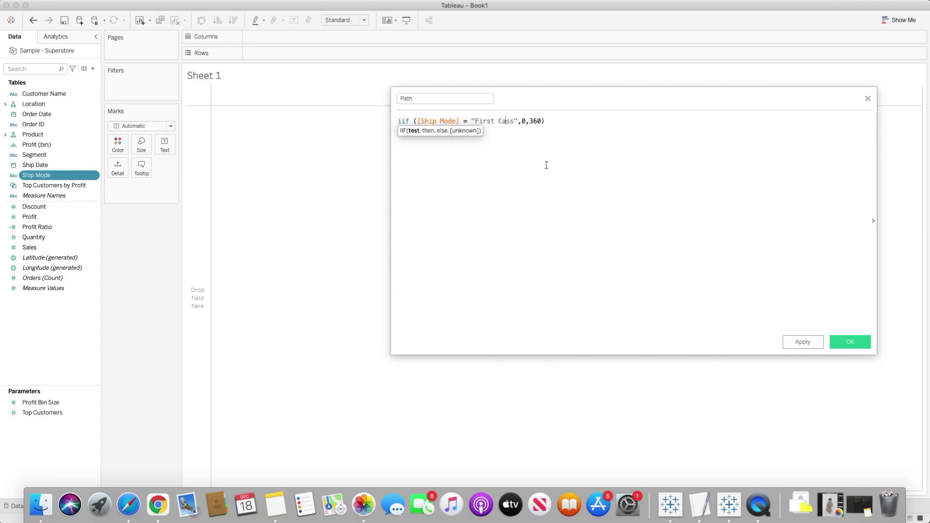
{"action": "type", "text": "la"}
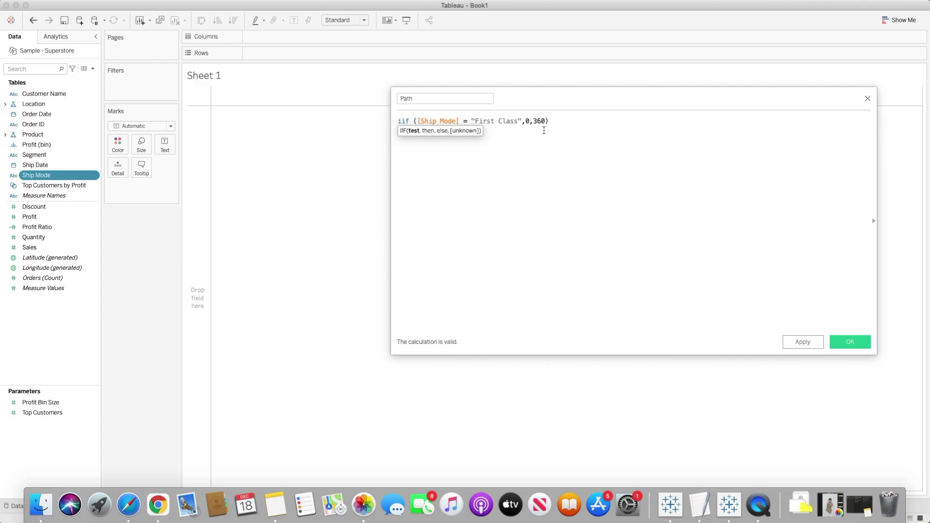
{"action": "left_click", "coordinate": [844, 343]}
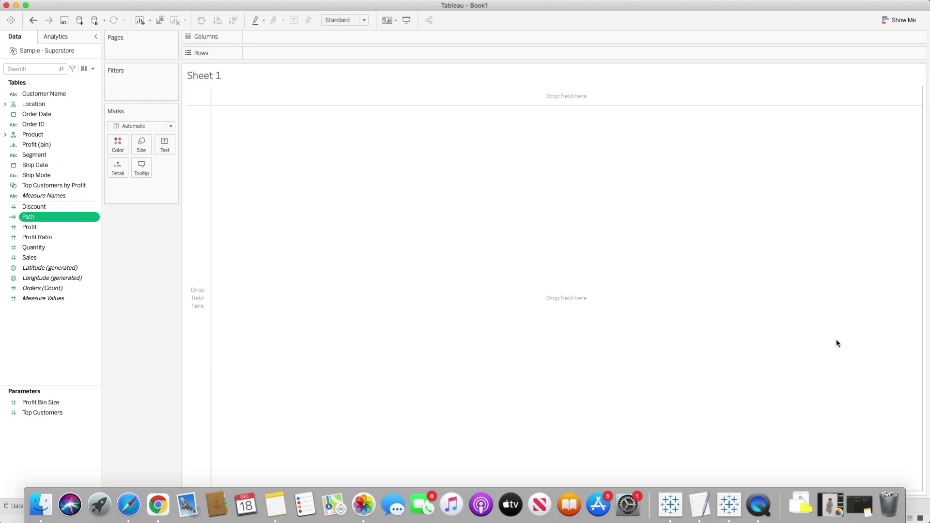
- Create bins from the Path field with a bin size of 15
{"action": "right_click", "coordinate": [48, 217]}
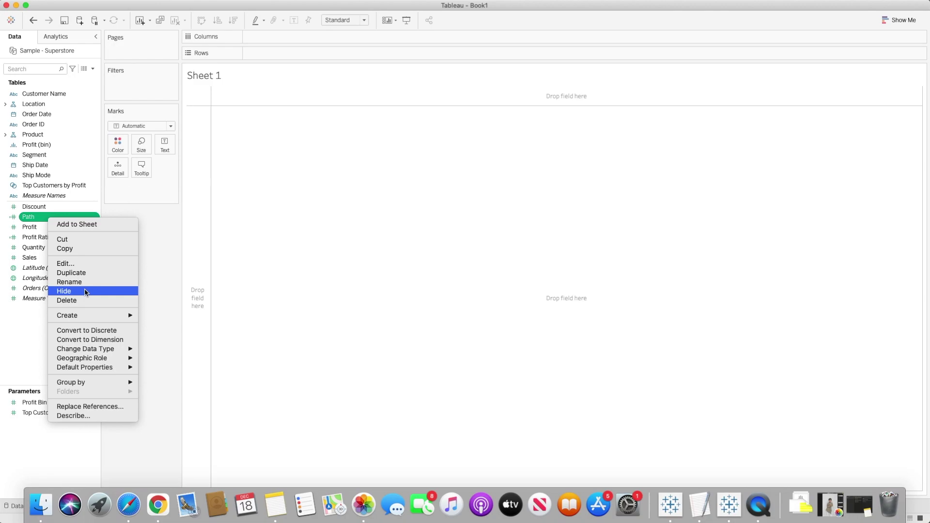
{"action": "mouse_move", "coordinate": [99, 316]}
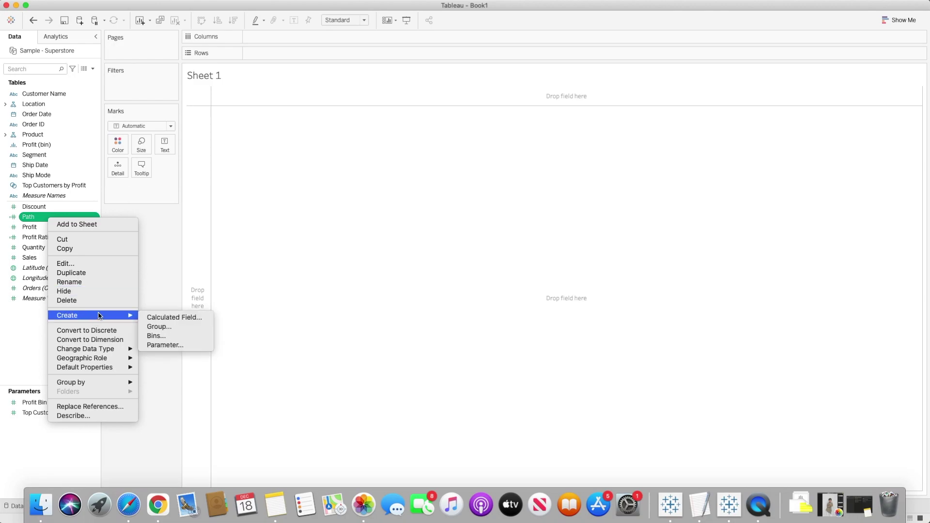
{"action": "left_click", "coordinate": [155, 336]}
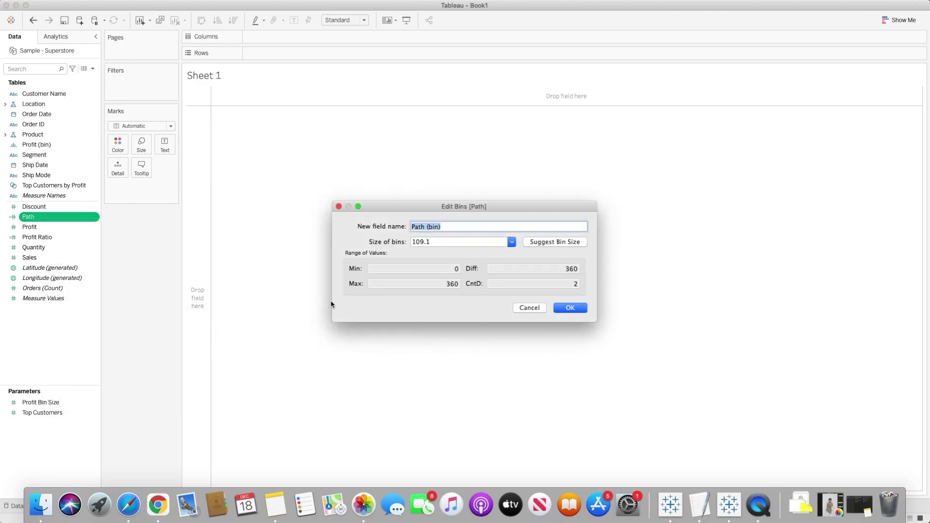
{"action": "left_click", "coordinate": [461, 241]}
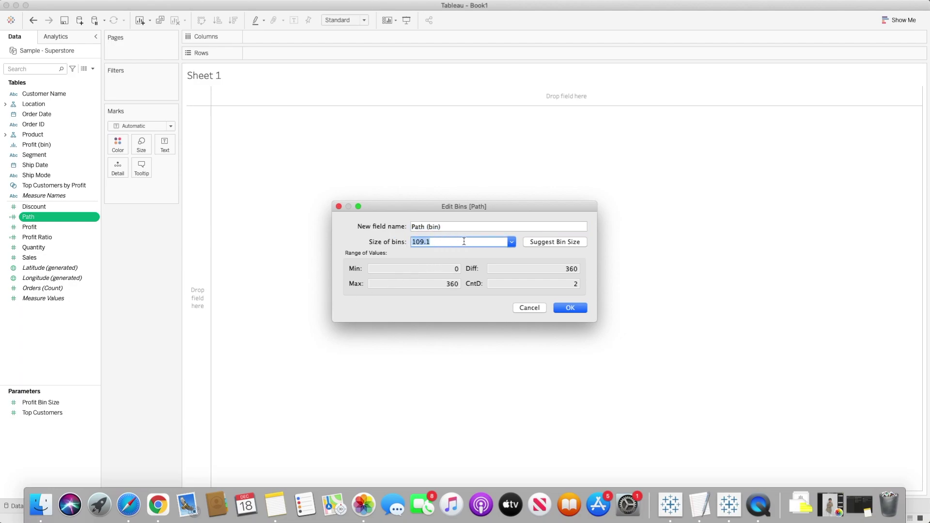
{"action": "type", "text": "15"}
{"action": "left_click", "coordinate": [569, 309]}
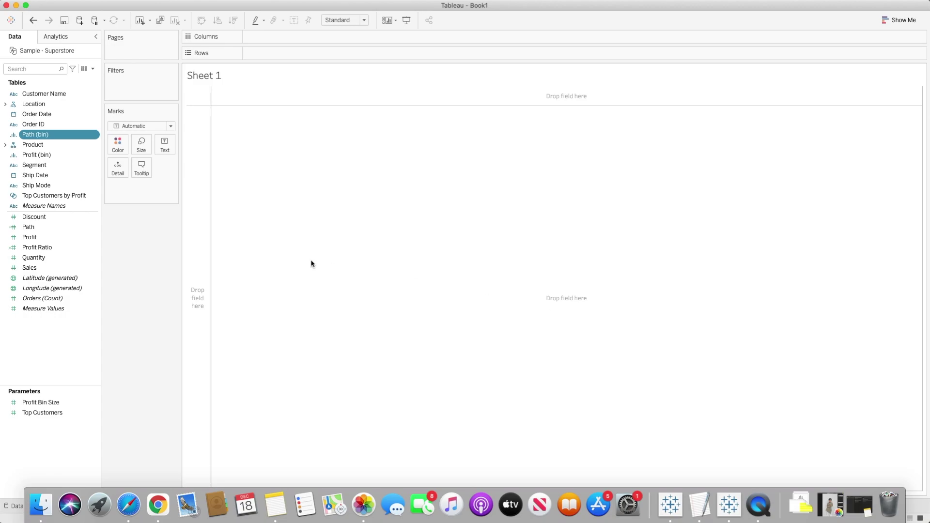
- Create a calculated field named Index with the formula INDEX() -1
{"action": "left_click", "coordinate": [93, 69]}
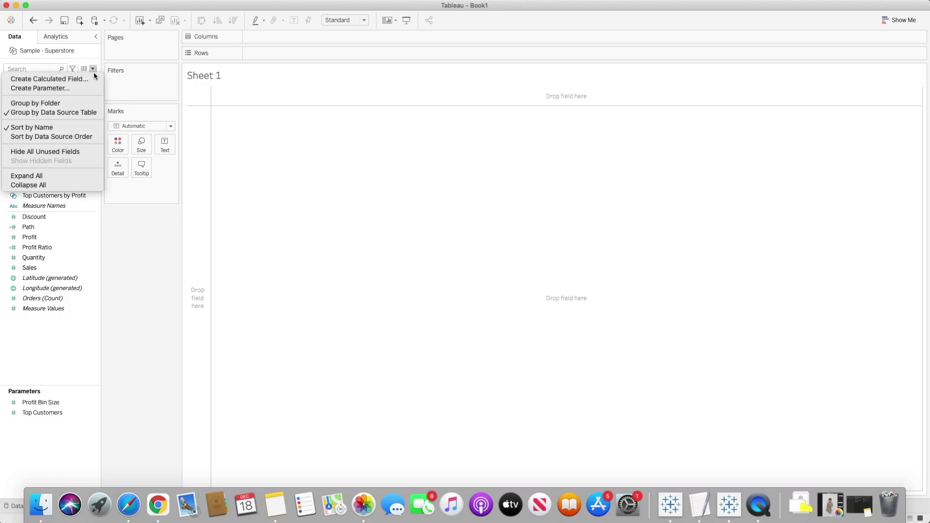
{"action": "left_click", "coordinate": [48, 78]}
{"action": "type", "text": "Index"}
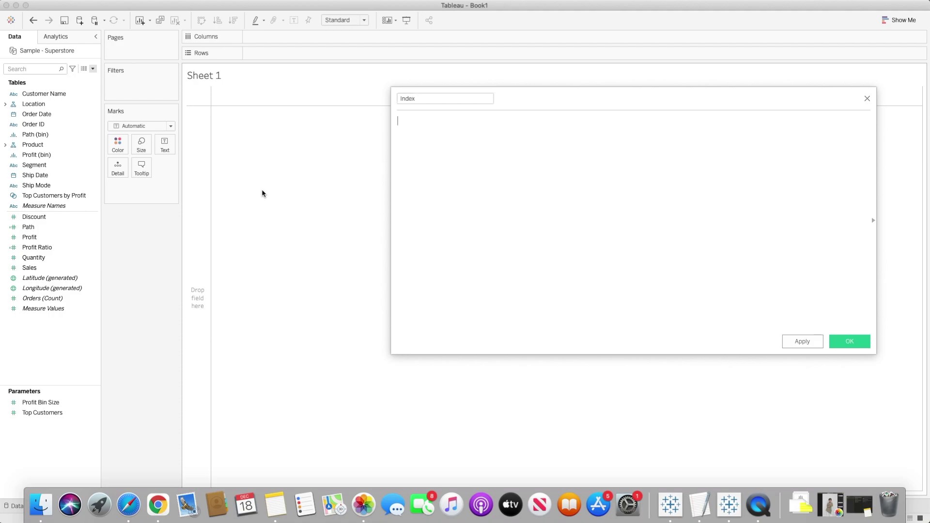
{"action": "type", "text": "ind"}
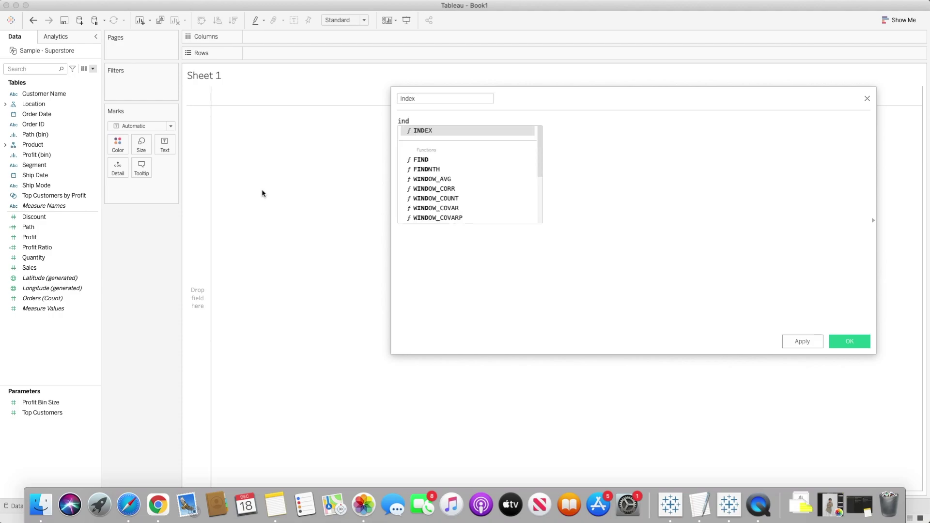
{"action": "key", "text": "Return"}
{"action": "type", "text": ")"}
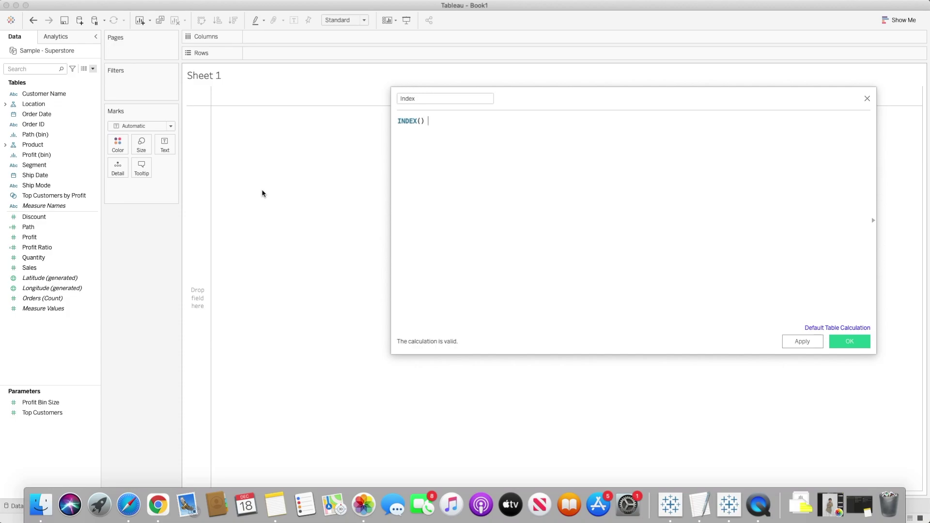
{"action": "type", "text": " -1"}
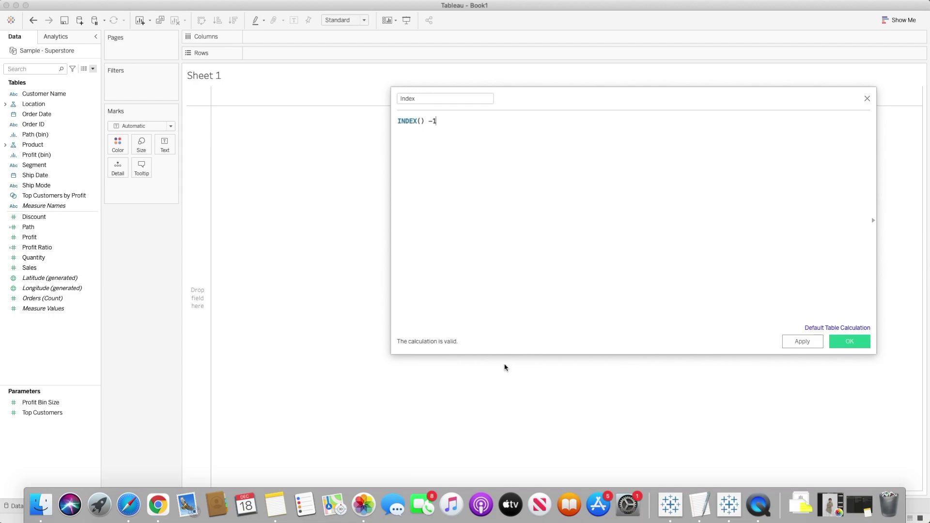
{"action": "left_click", "coordinate": [850, 341]}
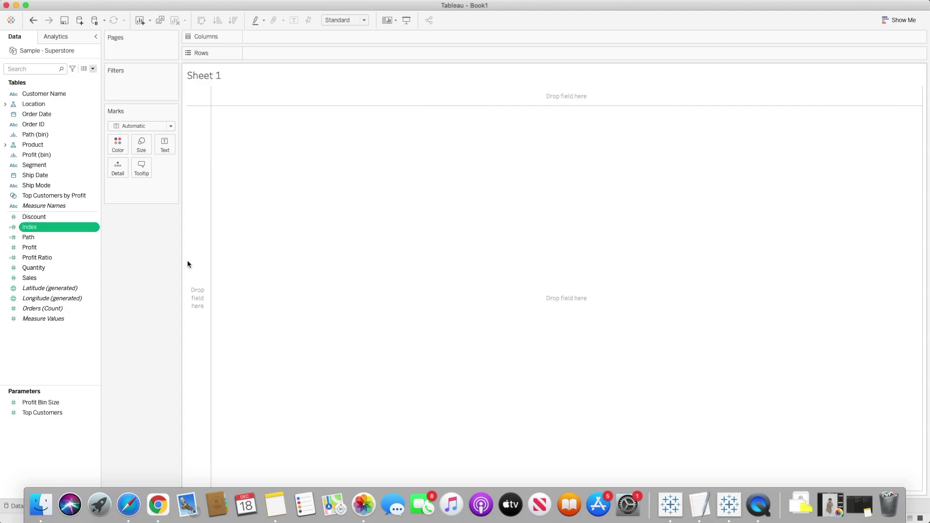
- Create a calculated field named X with the formula SIN(RADIANS([Index]))
{"action": "left_click", "coordinate": [93, 69]}
{"action": "left_click", "coordinate": [95, 79]}
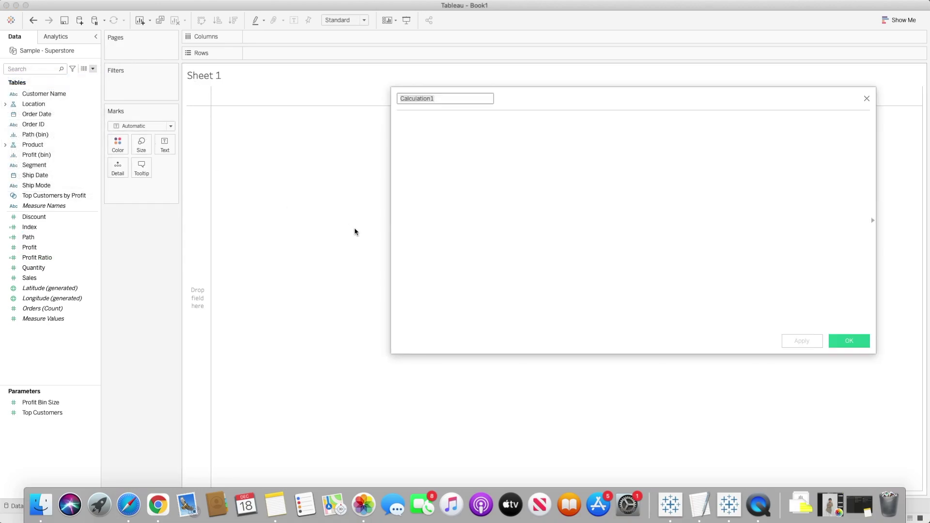
{"action": "type", "text": "X"}
{"action": "key", "text": "Tab"}
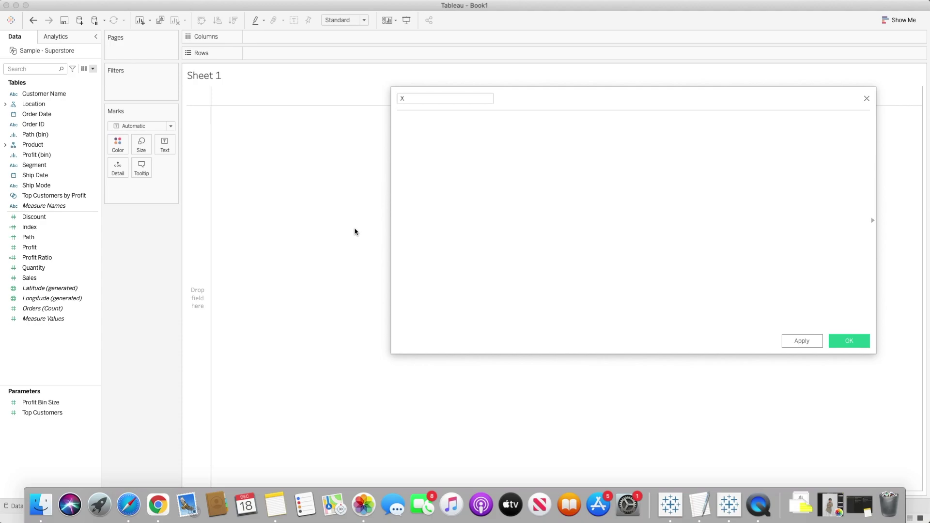
{"action": "type", "text": "sin"}
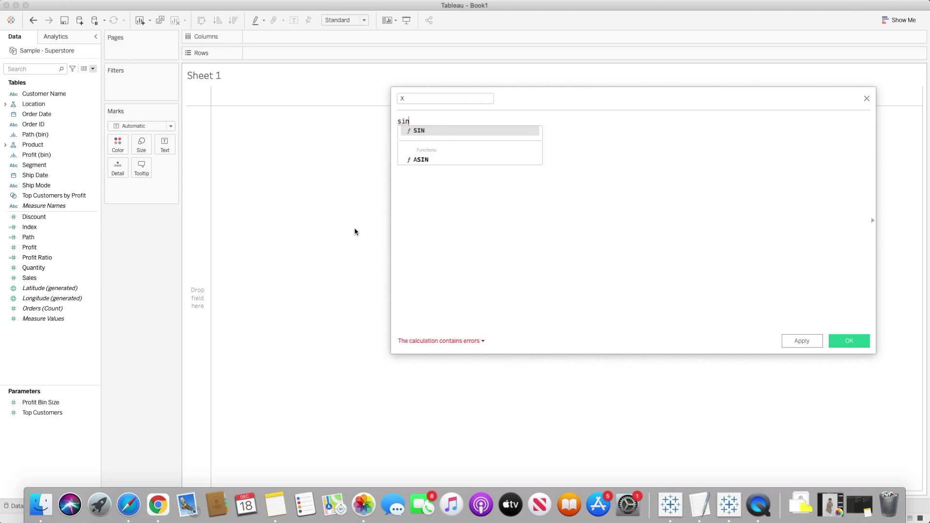
{"action": "key", "text": "Return"}
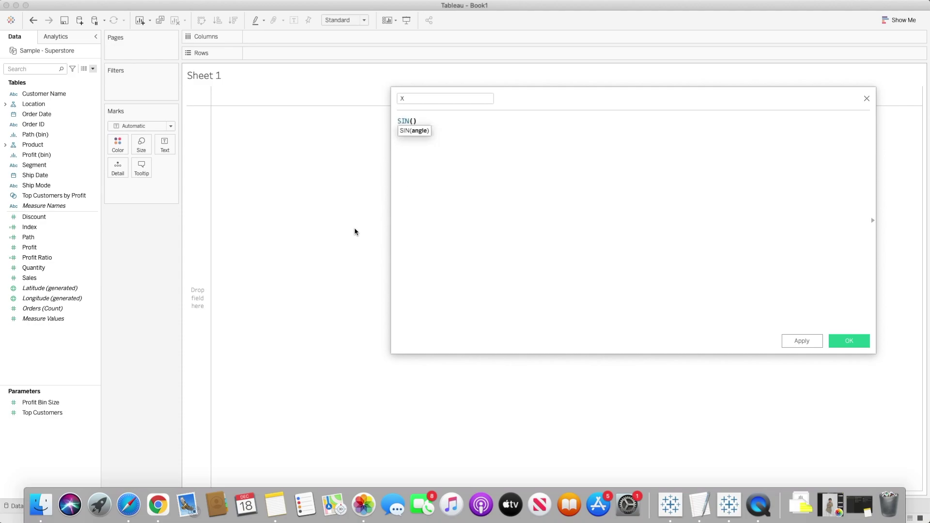
{"action": "type", "text": "radi"}
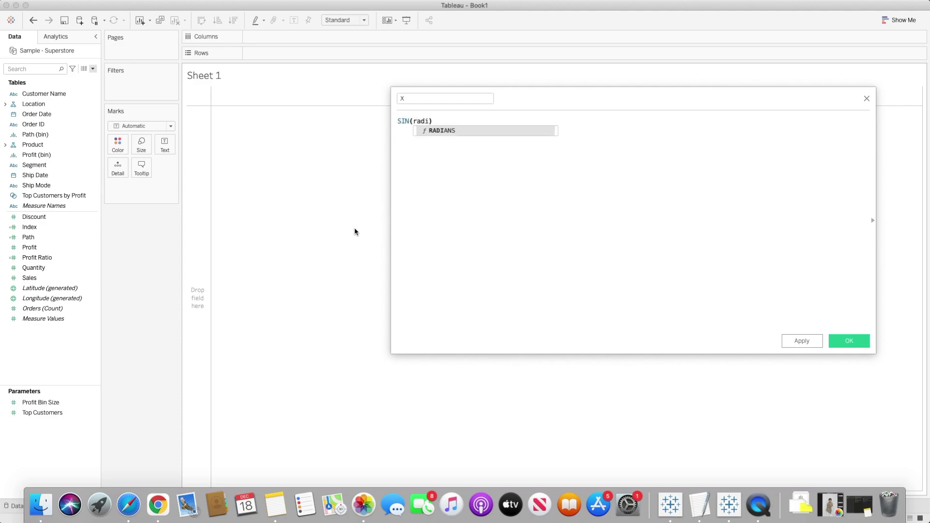
{"action": "key", "text": "Return"}
{"action": "type", "text": "in"}
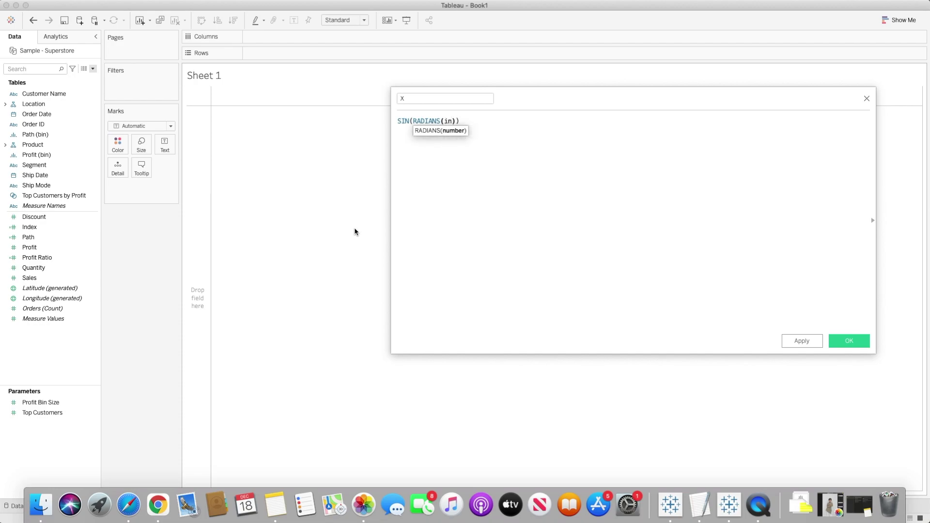
{"action": "type", "text": "de"}
{"action": "key", "text": "Return"}
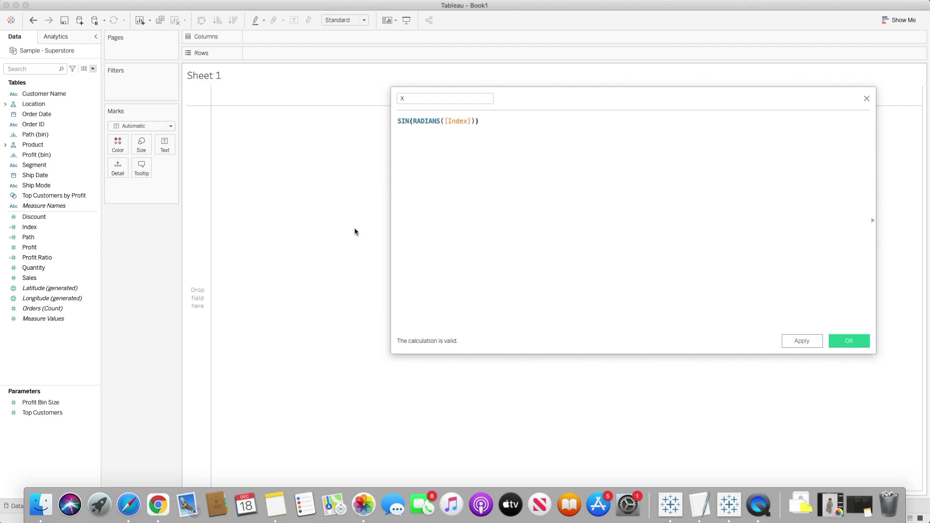
{"action": "left_click", "coordinate": [853, 338]}
- Create a calculated field named Y with the formula COS(RADIANS([Index]))
{"action": "left_click", "coordinate": [92, 69]}
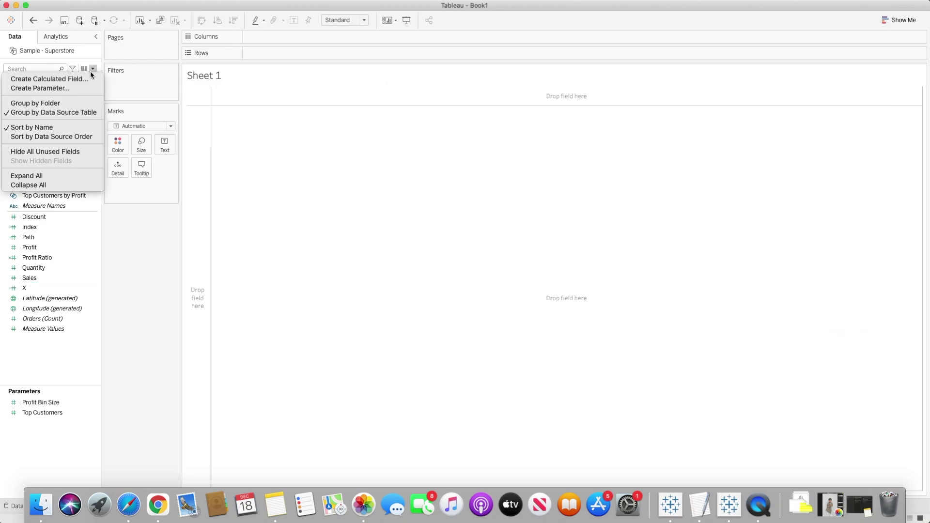
{"action": "left_click", "coordinate": [48, 79]}
{"action": "type", "text": "Y"}
{"action": "left_click", "coordinate": [545, 133]}
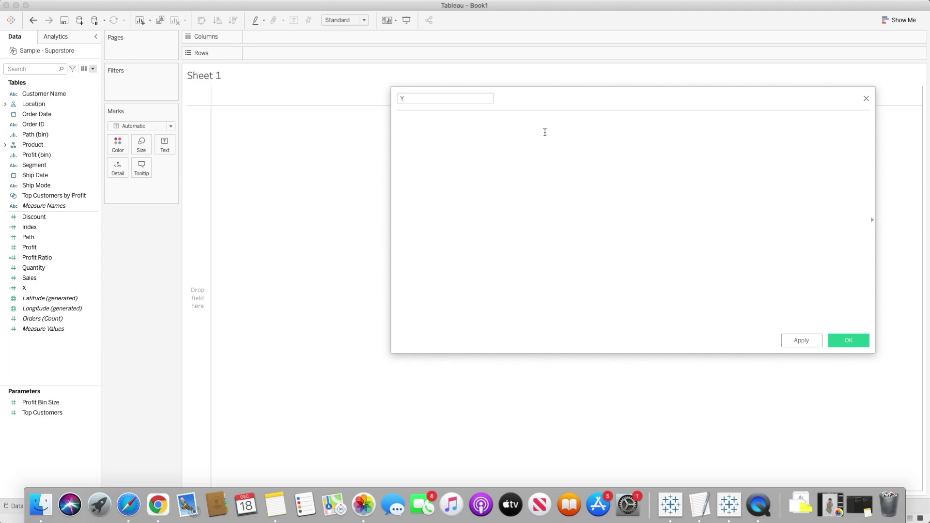
{"action": "type", "text": "cos"}
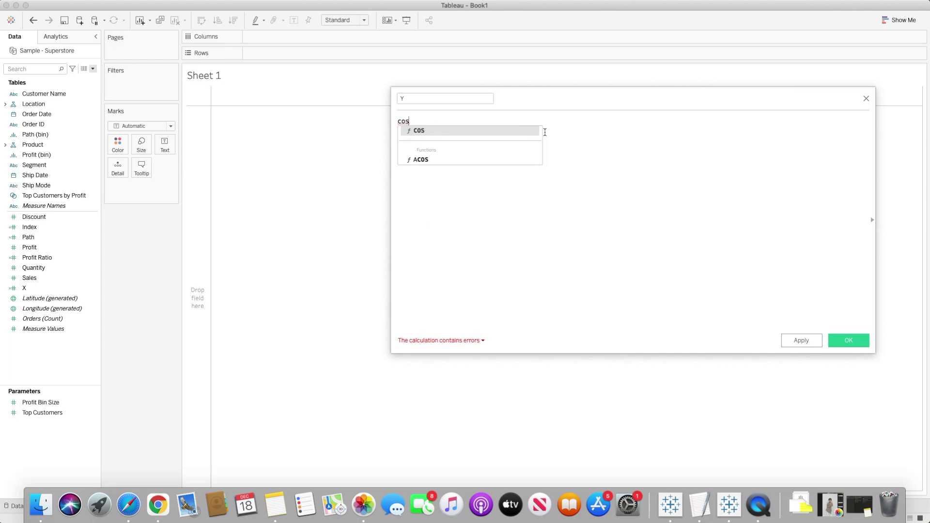
{"action": "key", "text": "Return"}
{"action": "type", "text": "rad"}
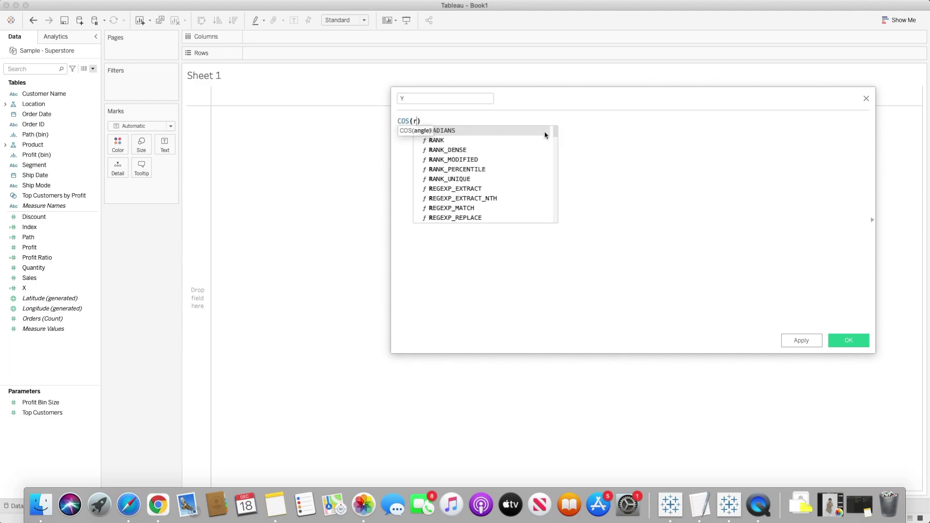
{"action": "key", "text": "Return"}
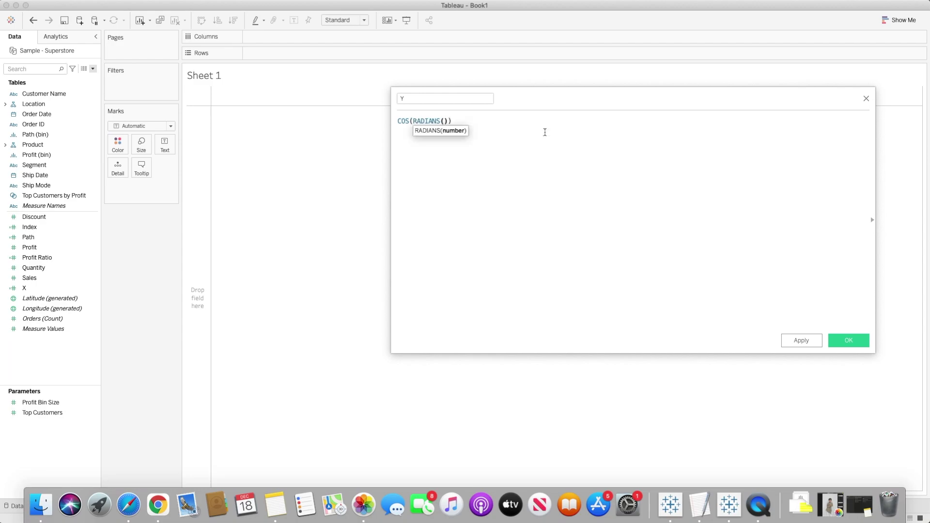
{"action": "type", "text": "inde"}
{"action": "key", "text": "Return"}
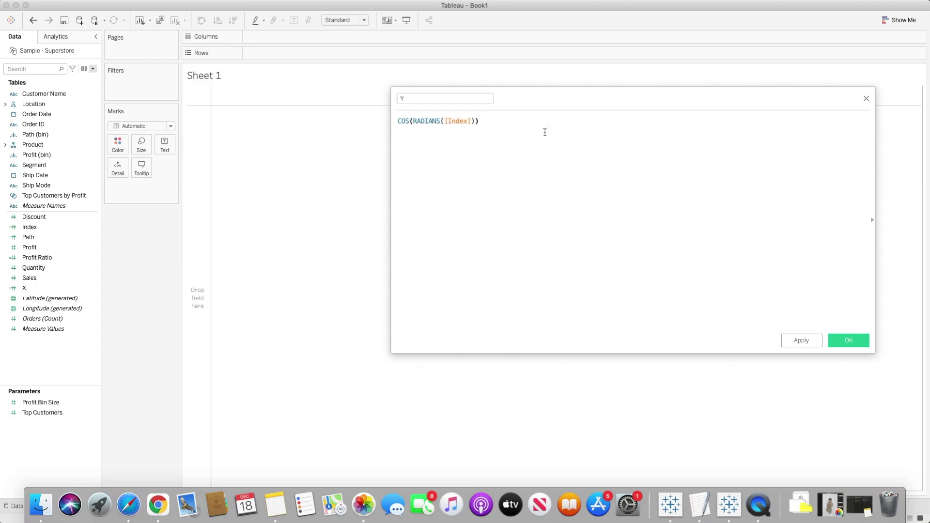
{"action": "left_click", "coordinate": [846, 342]}
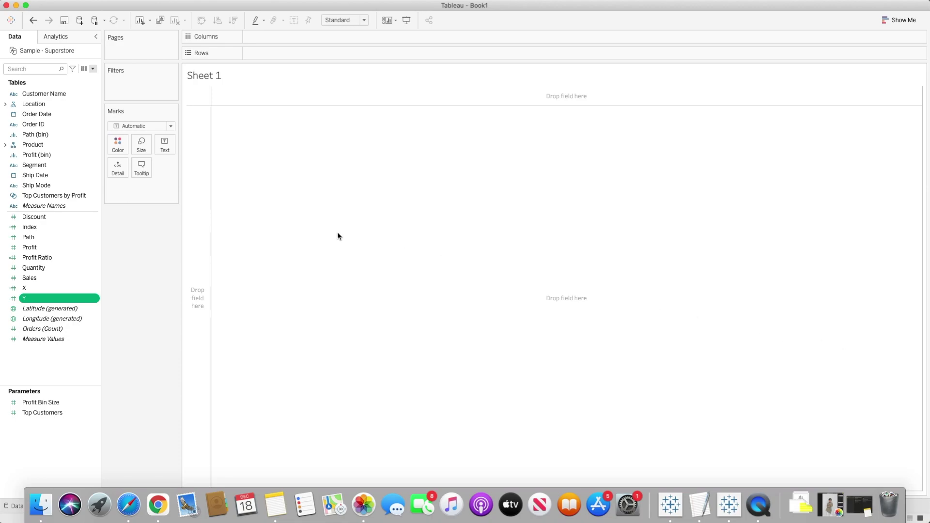
- Expand the Location hierarchy and place Region and X on Columns and Y on Rows
{"action": "left_click", "coordinate": [9, 106]}
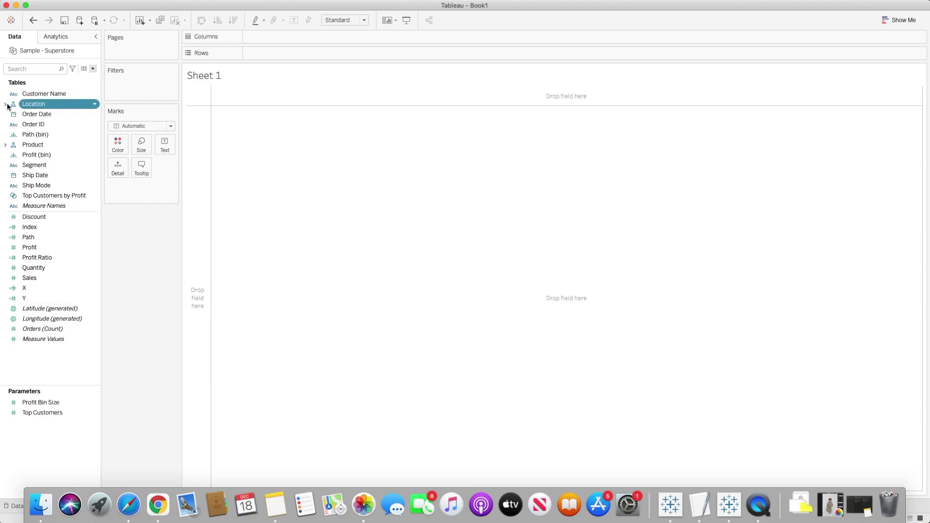
{"action": "left_click", "coordinate": [4, 105]}
{"action": "left_click_drag", "start_coordinate": [38, 125], "coordinate": [272, 42]}
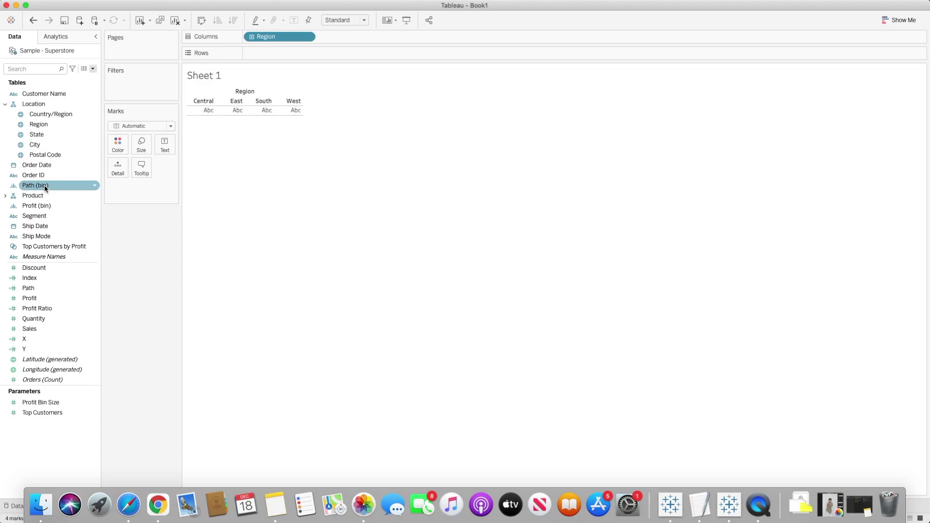
{"action": "left_click_drag", "start_coordinate": [30, 339], "coordinate": [380, 37]}
{"action": "left_click_drag", "start_coordinate": [41, 361], "coordinate": [326, 55]}
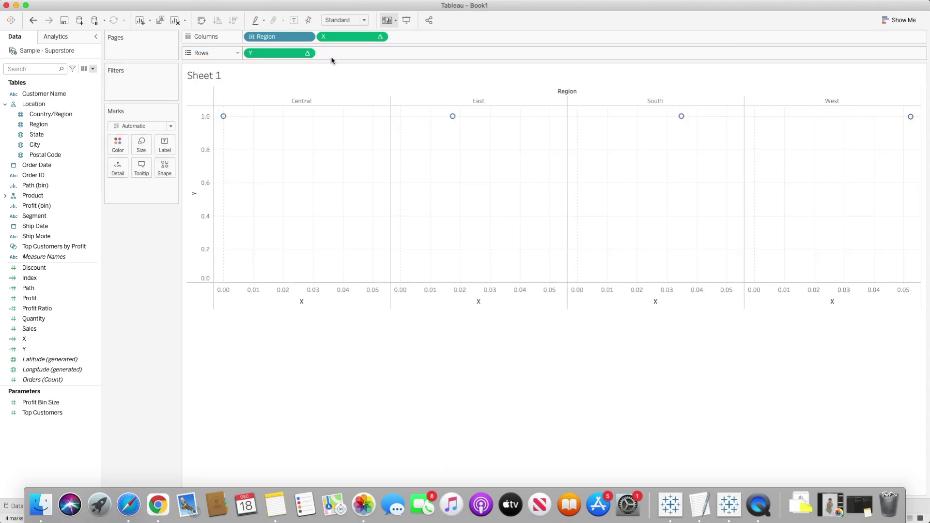
- Add Path (bin) to Rows, check its Show Missing Values option, and move it to Detail
{"action": "left_click_drag", "start_coordinate": [42, 190], "coordinate": [248, 59]}
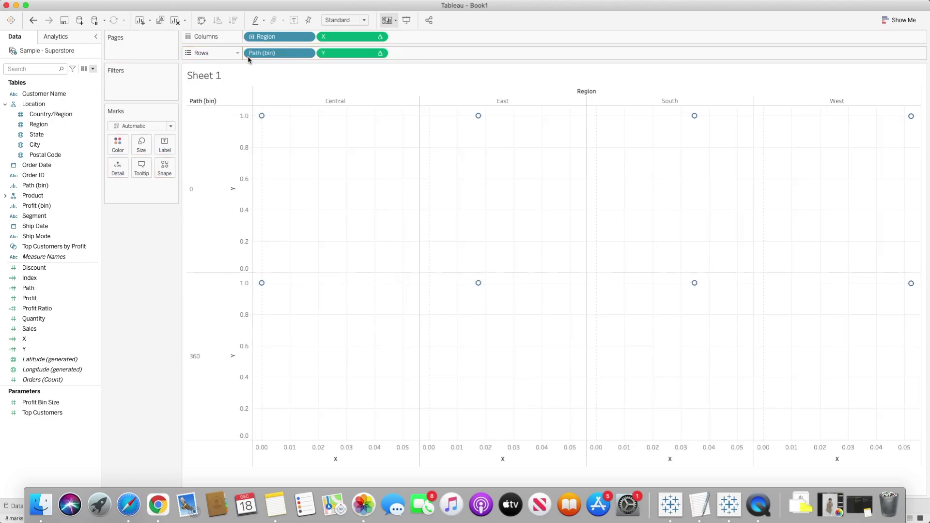
{"action": "left_click", "coordinate": [307, 53]}
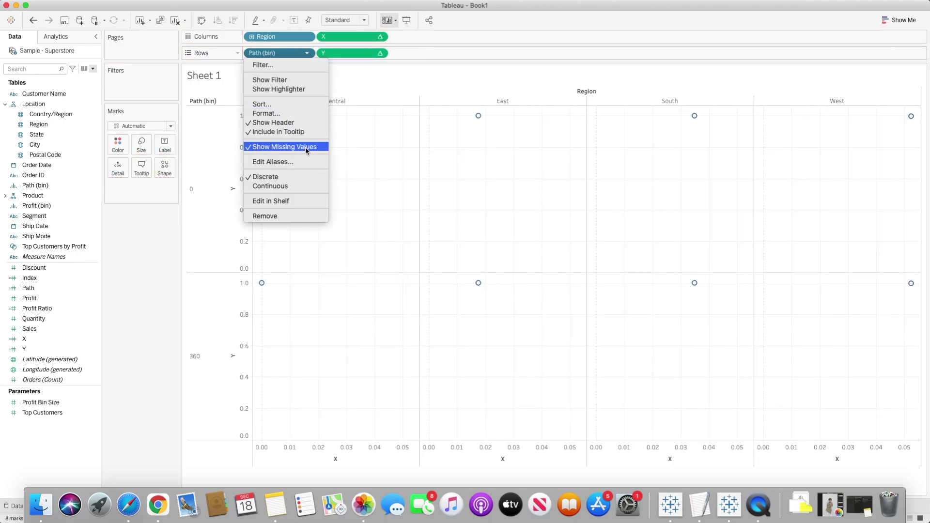
{"action": "left_click", "coordinate": [277, 55]}
{"action": "left_click_drag", "start_coordinate": [277, 54], "coordinate": [119, 173]}
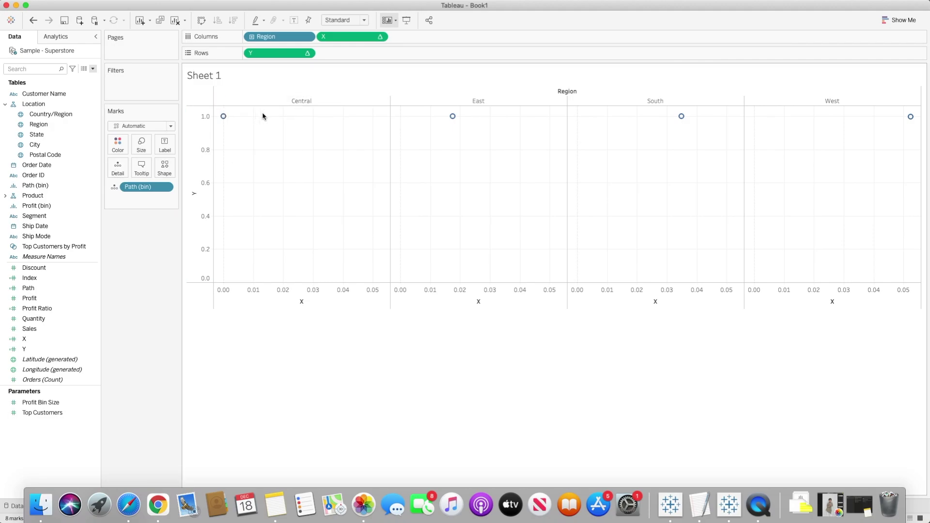
- Change the mark type to Circle and enlarge the circles
{"action": "left_click", "coordinate": [164, 129]}
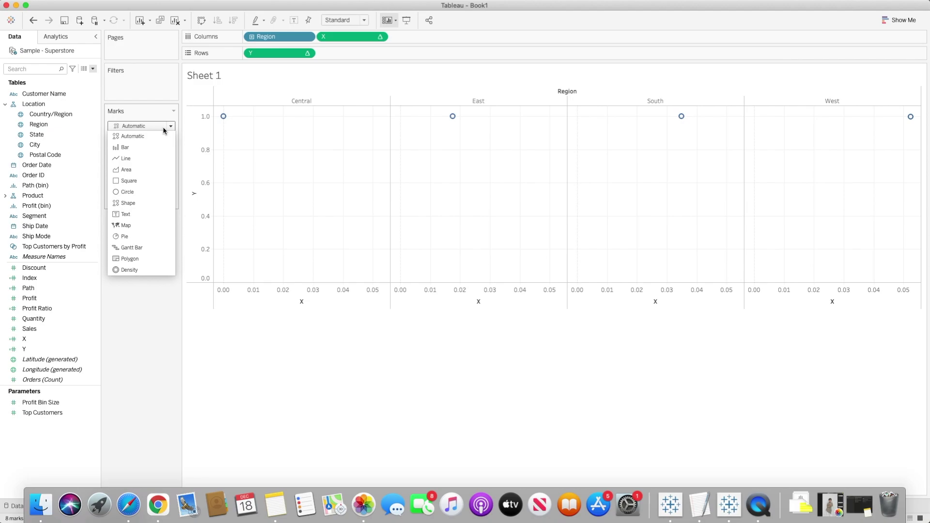
{"action": "left_click", "coordinate": [128, 192]}
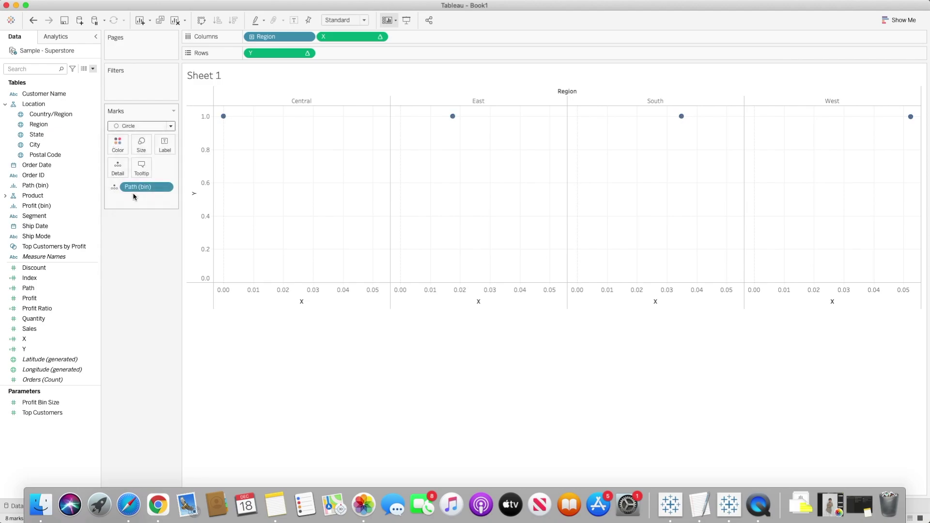
{"action": "left_click", "coordinate": [141, 144]}
{"action": "left_click_drag", "start_coordinate": [170, 168], "coordinate": [184, 170]}
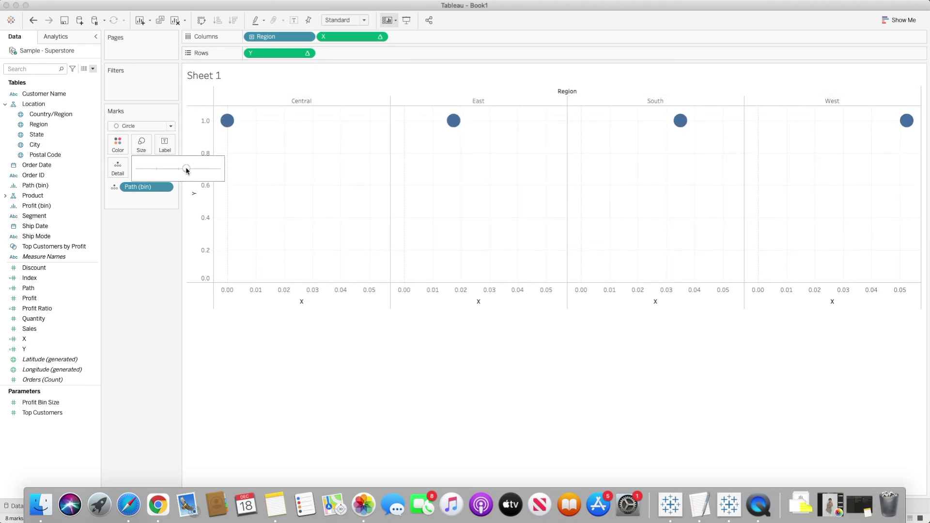
- Set the X and Y table calculations to compute using Path (bin)
{"action": "left_click", "coordinate": [380, 38]}
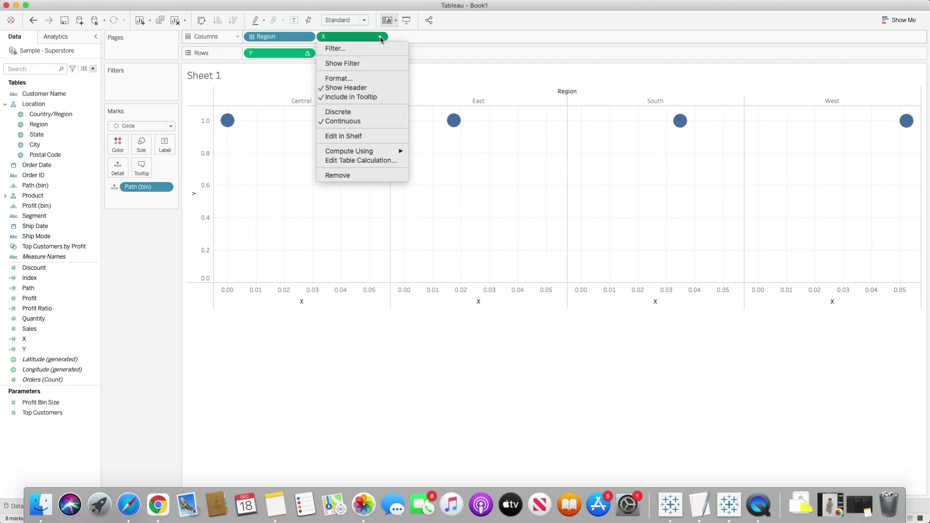
{"action": "mouse_move", "coordinate": [382, 151]}
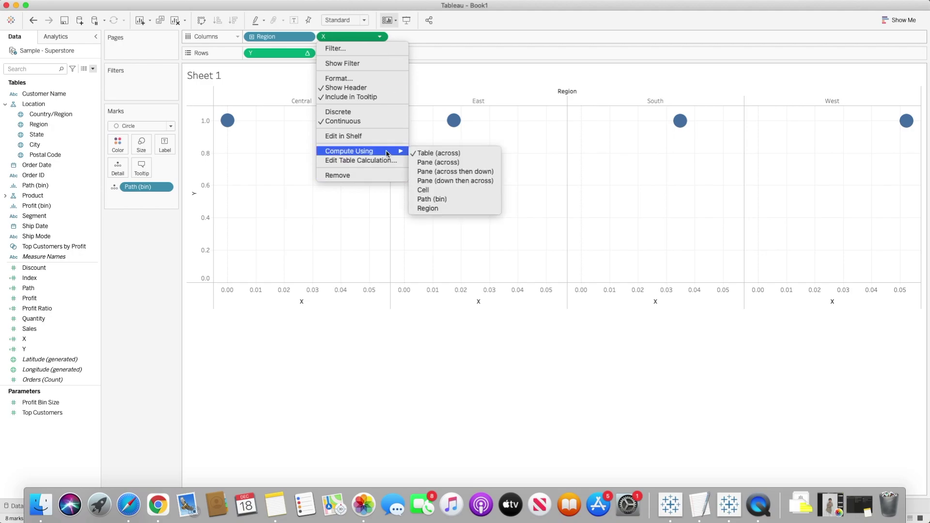
{"action": "left_click", "coordinate": [438, 202]}
{"action": "left_click", "coordinate": [307, 54]}
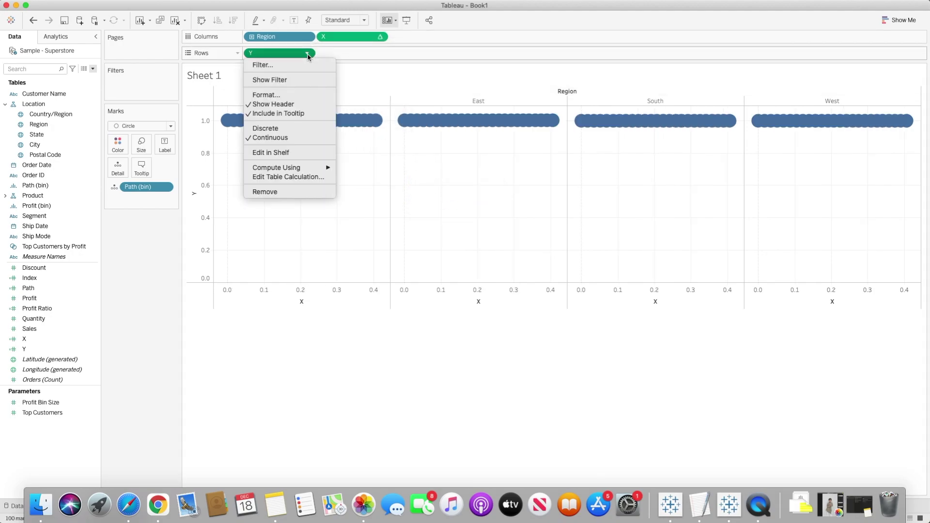
{"action": "mouse_move", "coordinate": [315, 168]}
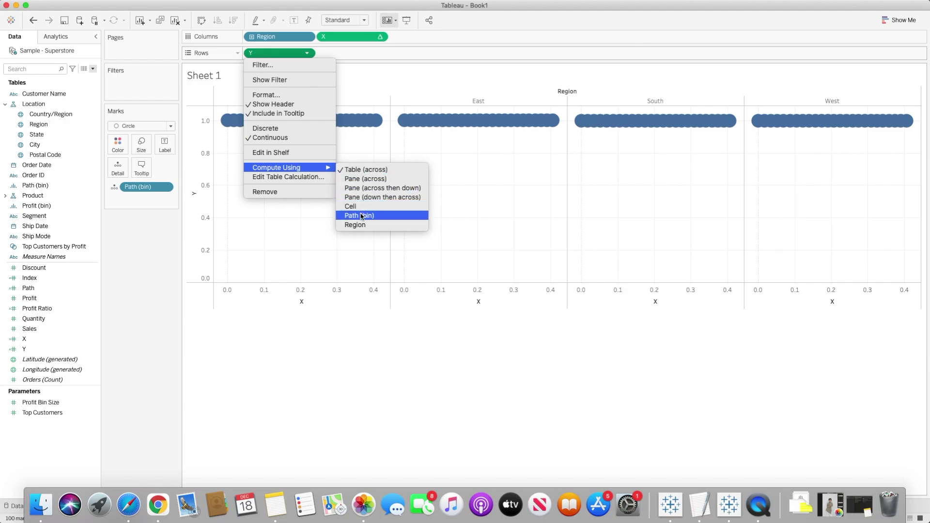
{"action": "left_click", "coordinate": [361, 216]}
- Reduce the circle size and inspect the values of the dots in the Central region
{"action": "left_click", "coordinate": [141, 144]}
{"action": "left_click_drag", "start_coordinate": [175, 168], "coordinate": [168, 169]}
{"action": "mouse_move", "coordinate": [224, 120]}
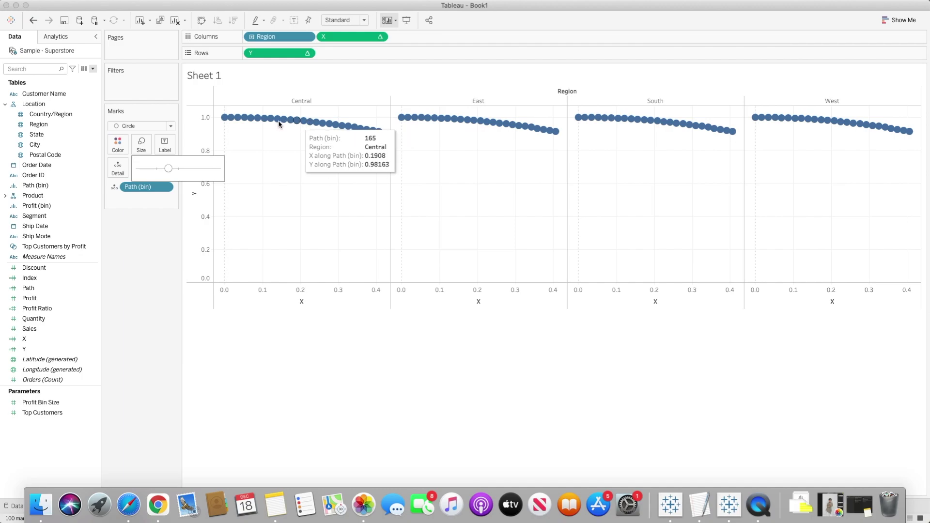
- Start a calculated field named Spacing with the formula WINDOW_MAX(MAX([Path]))
{"action": "left_click", "coordinate": [93, 69]}
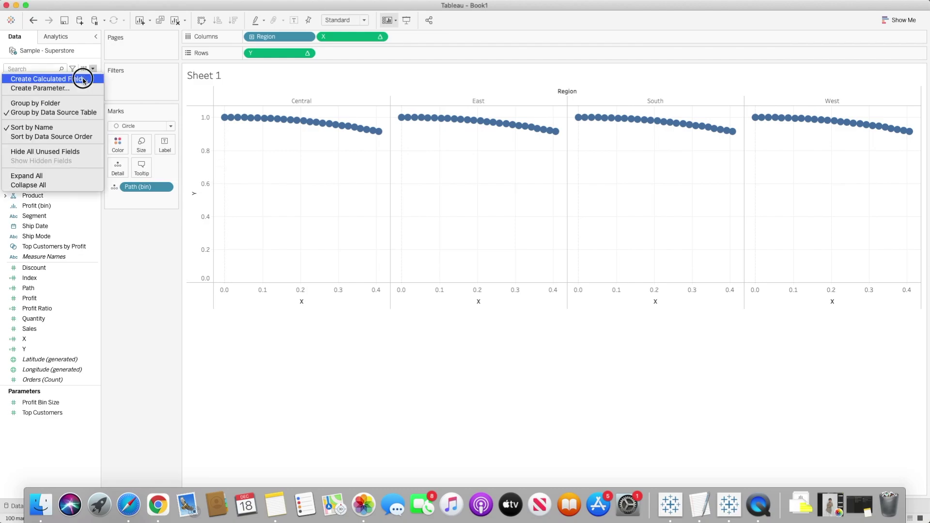
{"action": "left_click", "coordinate": [84, 79]}
{"action": "type", "text": "Spacing"}
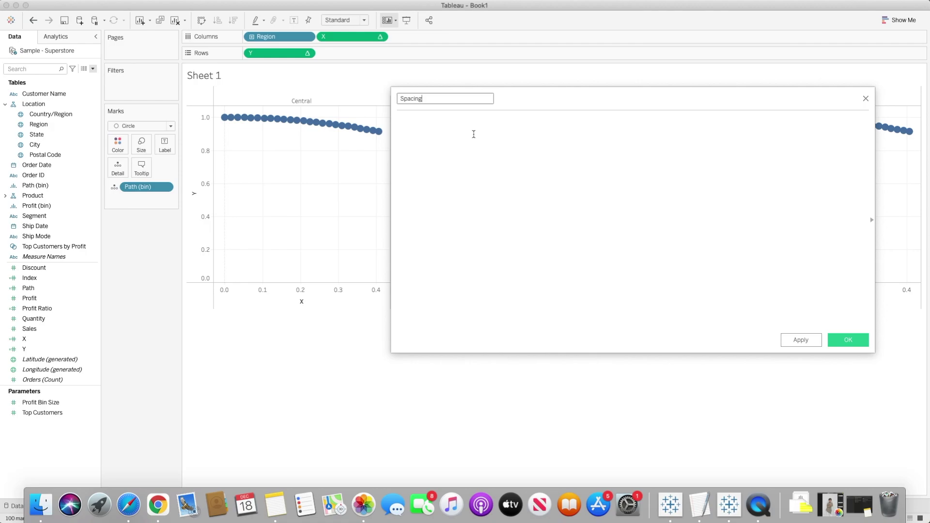
{"action": "key", "text": "Tab"}
{"action": "type", "text": "windo"}
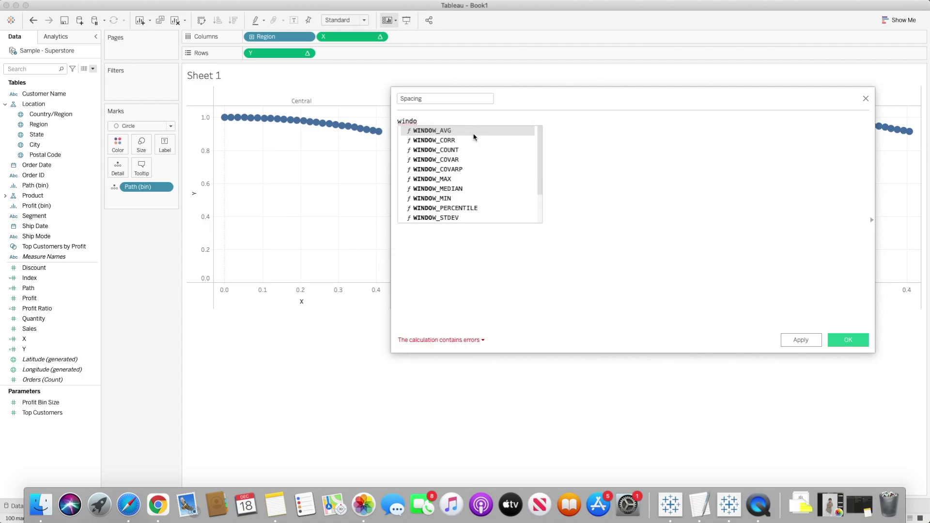
{"action": "key", "text": "Down"}
{"action": "key", "text": "Down"}
{"action": "key", "text": "Down"}
{"action": "key", "text": "Down"}
{"action": "key", "text": "Down"}
{"action": "key", "text": "Down"}
{"action": "key", "text": "Down"}
{"action": "key", "text": "Down"}
{"action": "key", "text": "Down"}
{"action": "key", "text": "Down"}
{"action": "key", "text": "Down"}
{"action": "key", "text": "Down"}
{"action": "key", "text": "Down"}
{"action": "key", "text": "Up"}
{"action": "key", "text": "Up"}
{"action": "key", "text": "Up"}
{"action": "key", "text": "Up"}
{"action": "key", "text": "Up"}
{"action": "key", "text": "Up"}
{"action": "key", "text": "Up"}
{"action": "key", "text": "Up"}
{"action": "key", "text": "Return"}
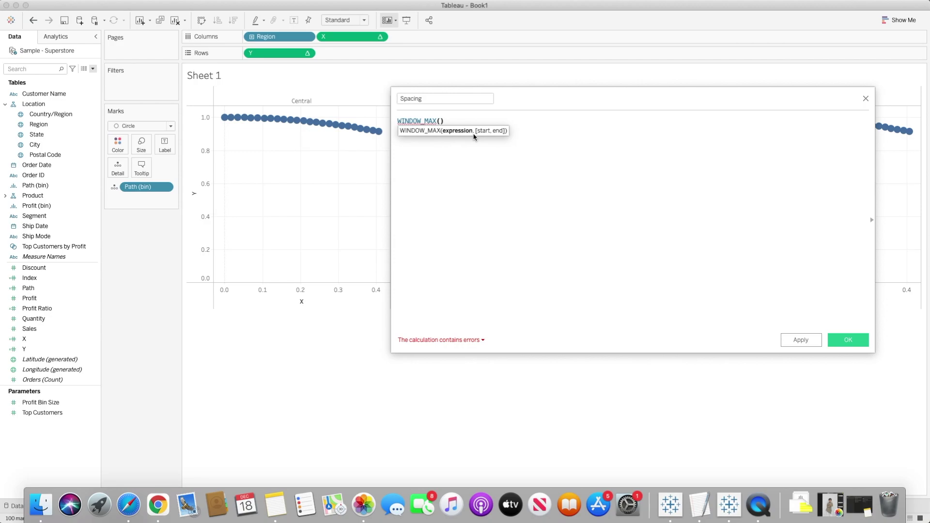
{"action": "type", "text": "max"}
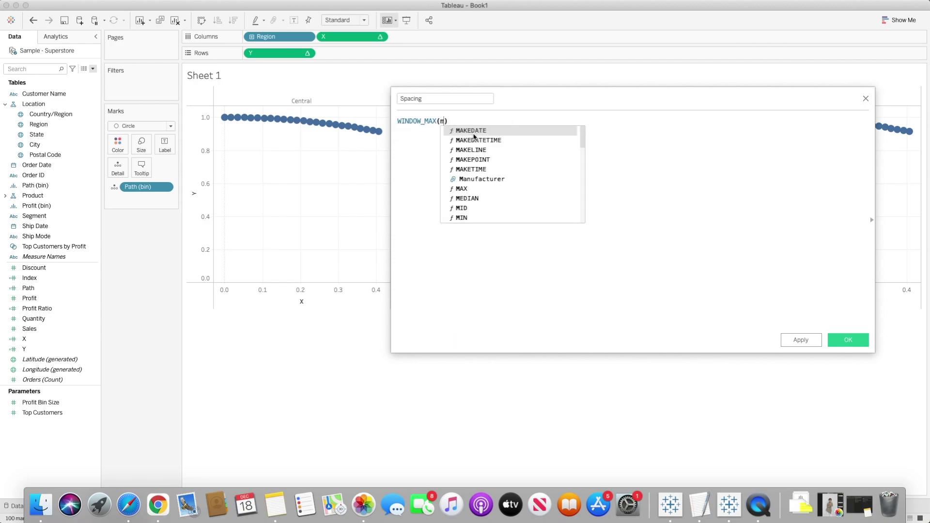
{"action": "key", "text": "Return"}
{"action": "type", "text": "path"}
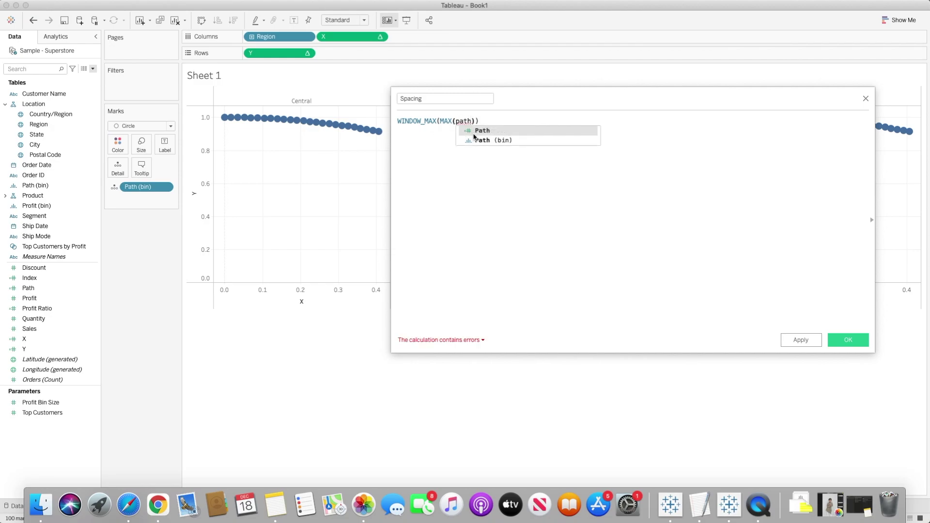
{"action": "key", "text": "Return"}
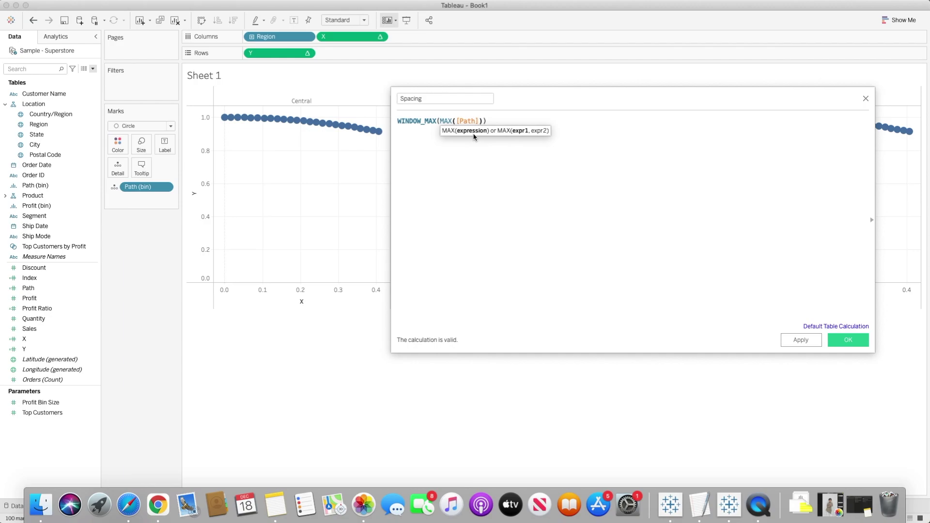
- Divide the Spacing formula by WINDOW_MAX([Index]) and save the calculated field
{"action": "type", "text": "/"}
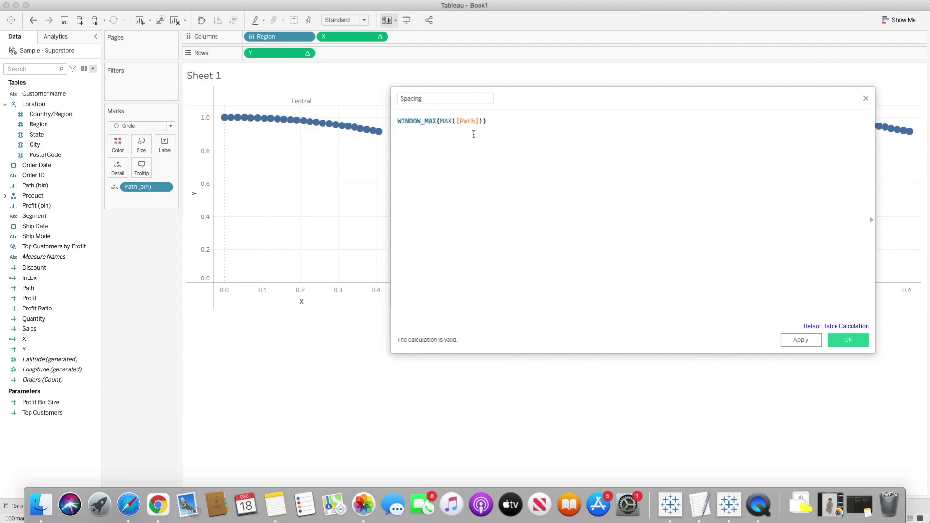
{"action": "type", "text": "/ window"}
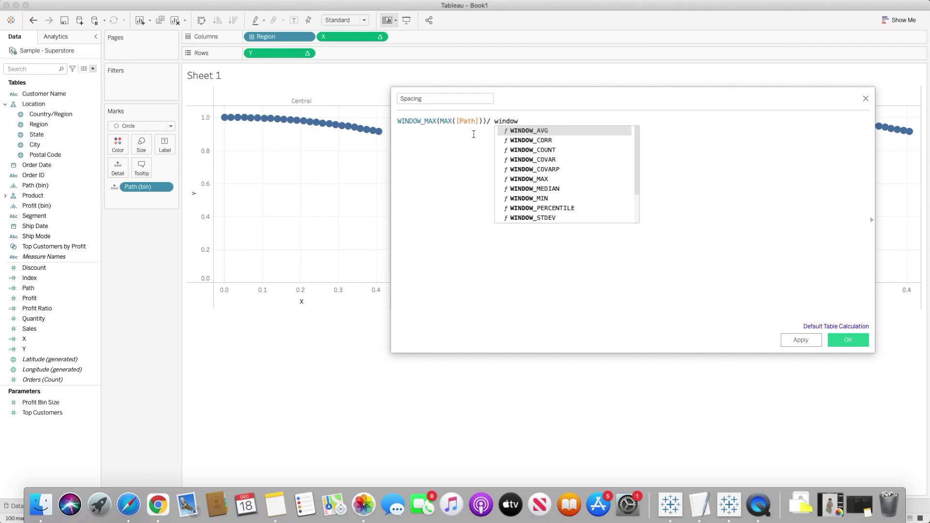
{"action": "type", "text": "_ma"}
{"action": "key", "text": "Return"}
{"action": "type", "text": "ind"}
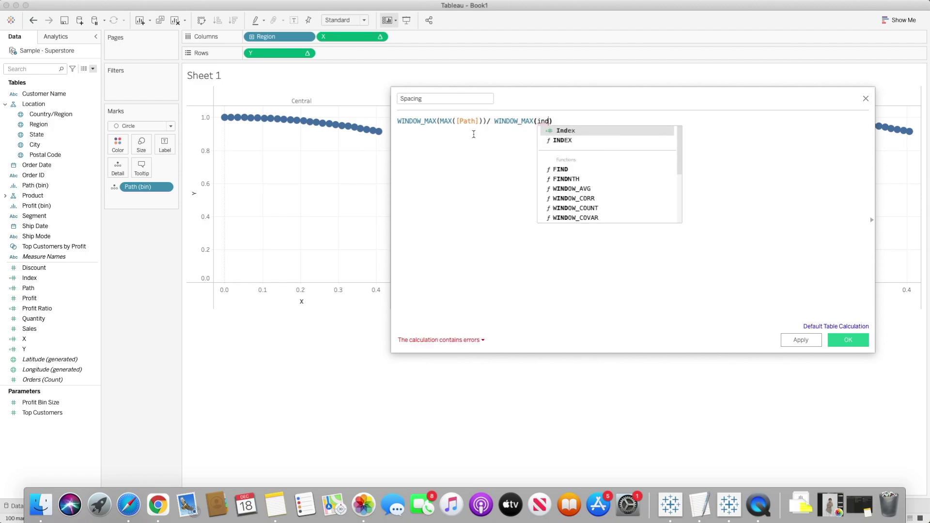
{"action": "key", "text": "Return"}
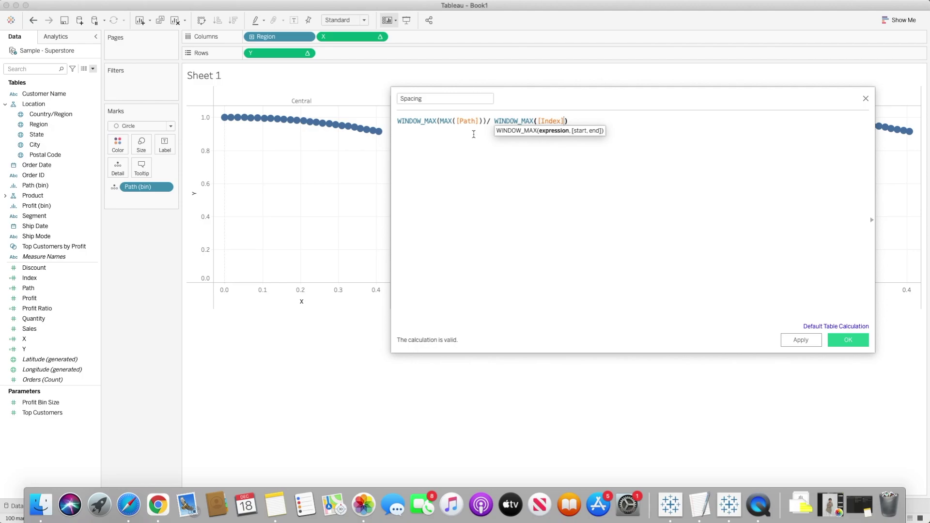
{"action": "left_click", "coordinate": [836, 338]}
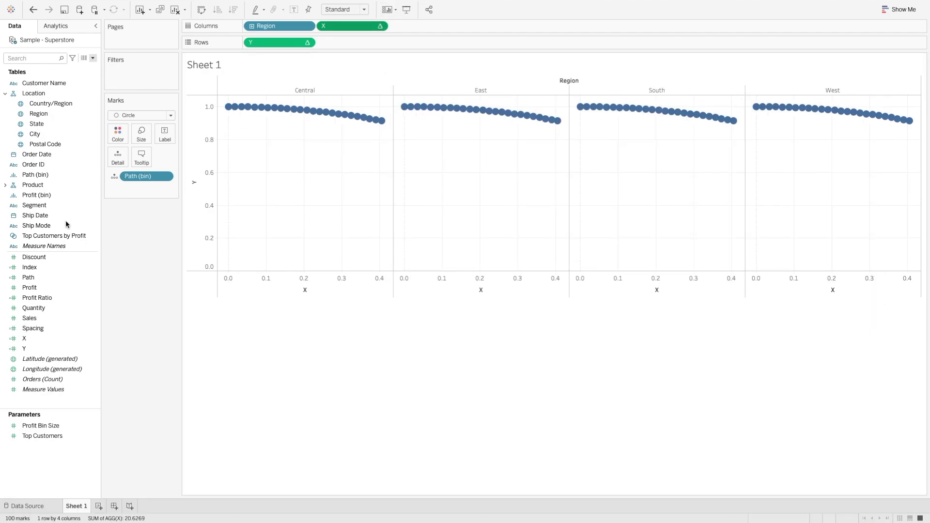
{"action": "right_click", "coordinate": [27, 338]}
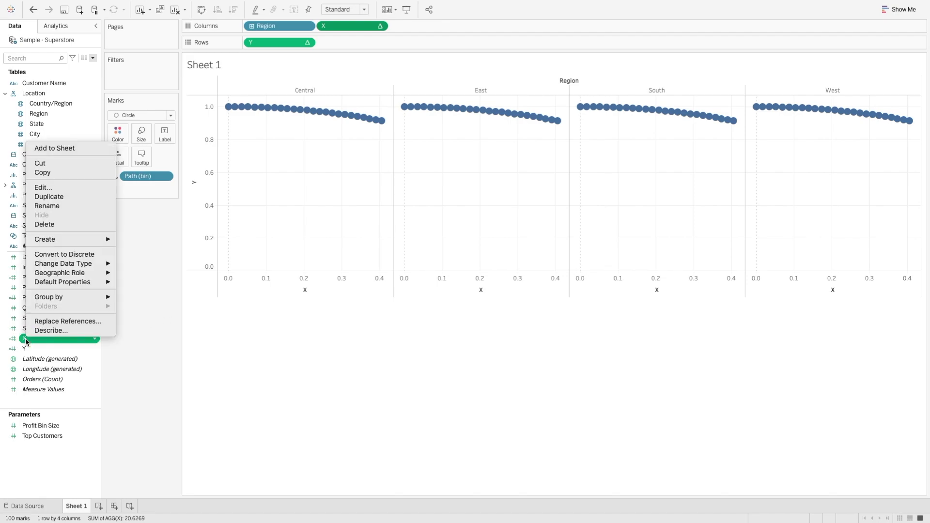
{"action": "key", "text": "Escape"}
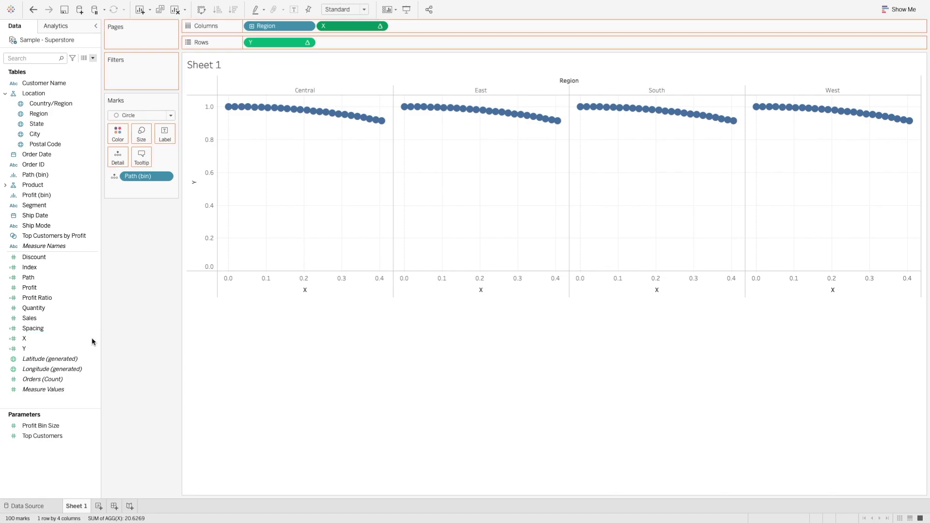
- Edit the X calculated field so its formula reads SIN(RADIANS([Index] * [Spacing])) and save it
{"action": "right_click", "coordinate": [44, 341]}
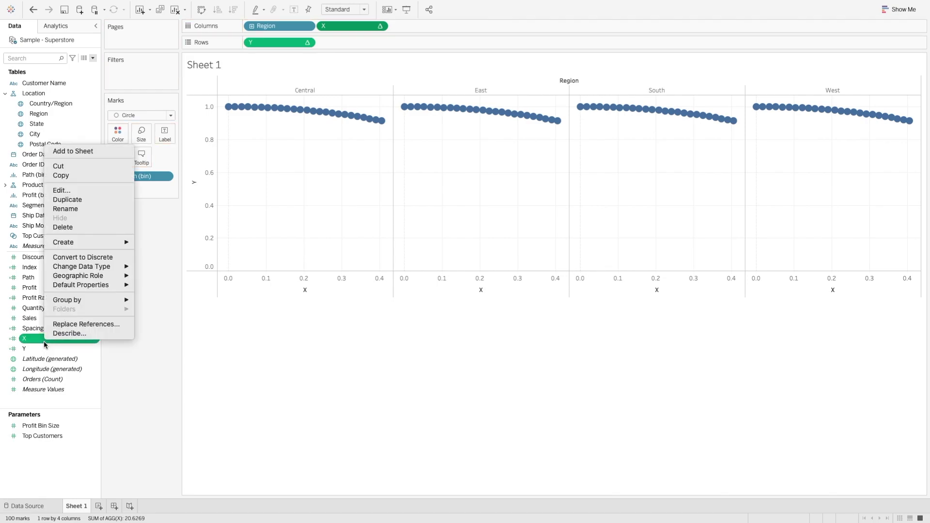
{"action": "left_click", "coordinate": [67, 192]}
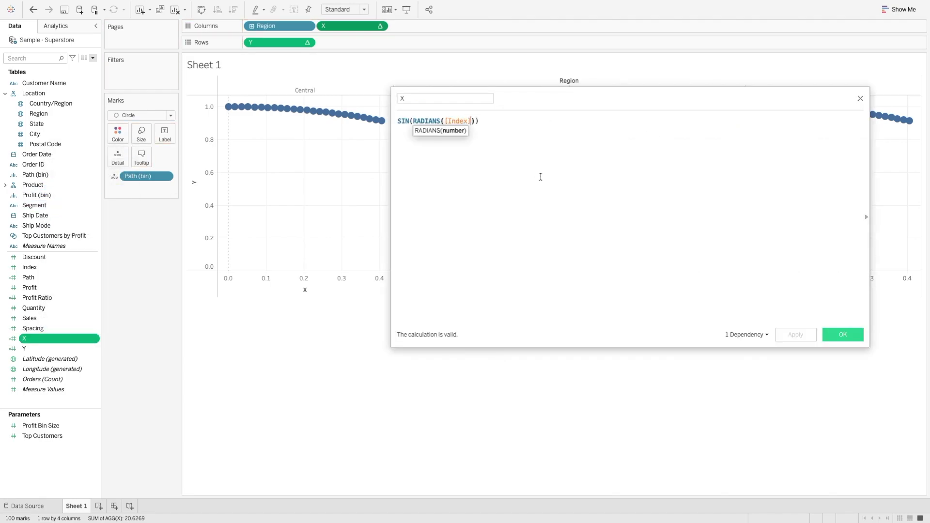
{"action": "type", "text": "* spa"}
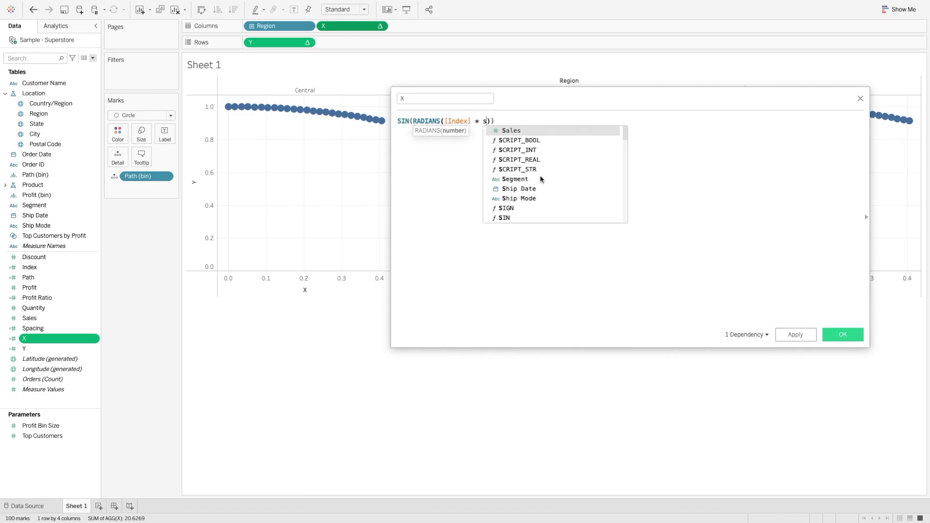
{"action": "key", "text": "Down"}
{"action": "key", "text": "Return"}
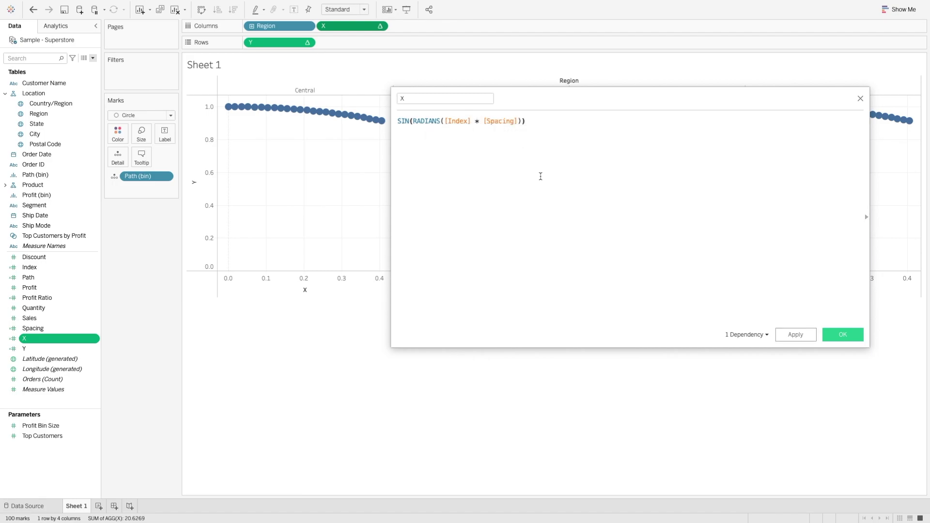
{"action": "left_click", "coordinate": [842, 335]}
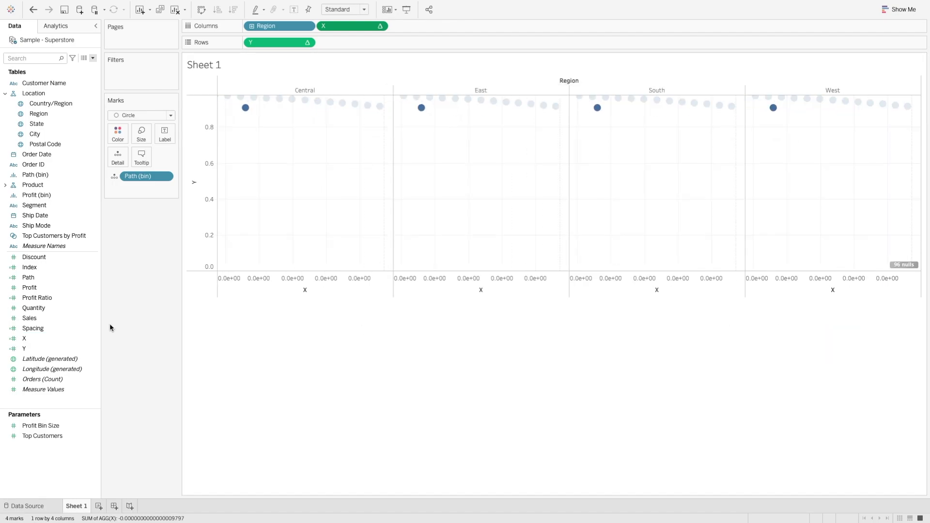
- Edit the Y calculated field to multiply [Index] by [Spacing] inside COS(RADIANS()) and save it
{"action": "right_click", "coordinate": [31, 349]}
{"action": "left_click", "coordinate": [65, 199]}
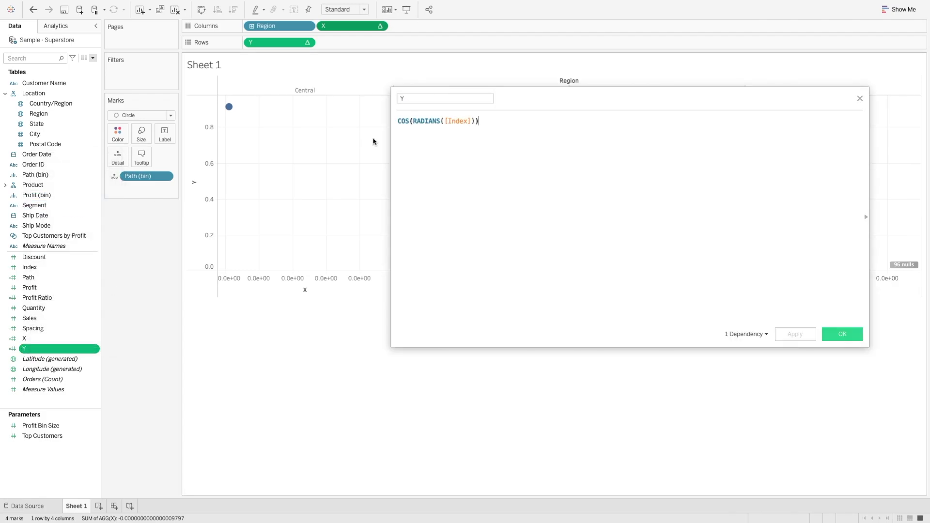
{"action": "left_click", "coordinate": [473, 121]}
{"action": "type", "text": "*spa"}
{"action": "key", "text": "Down"}
{"action": "key", "text": "Return"}
{"action": "left_click", "coordinate": [850, 340]}
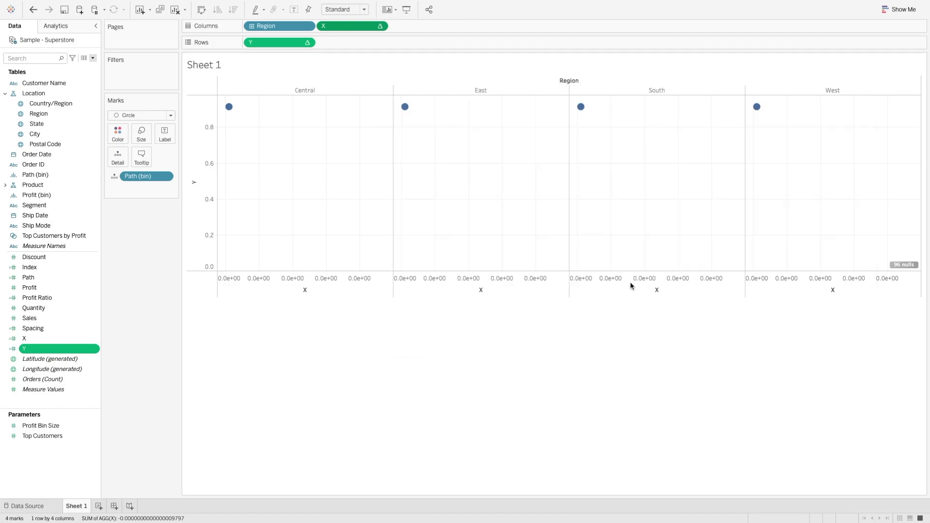
- Set the X table calculation on Columns and the Y table calculation on Rows to compute using Path (bin)
{"action": "mouse_move", "coordinate": [413, 113]}
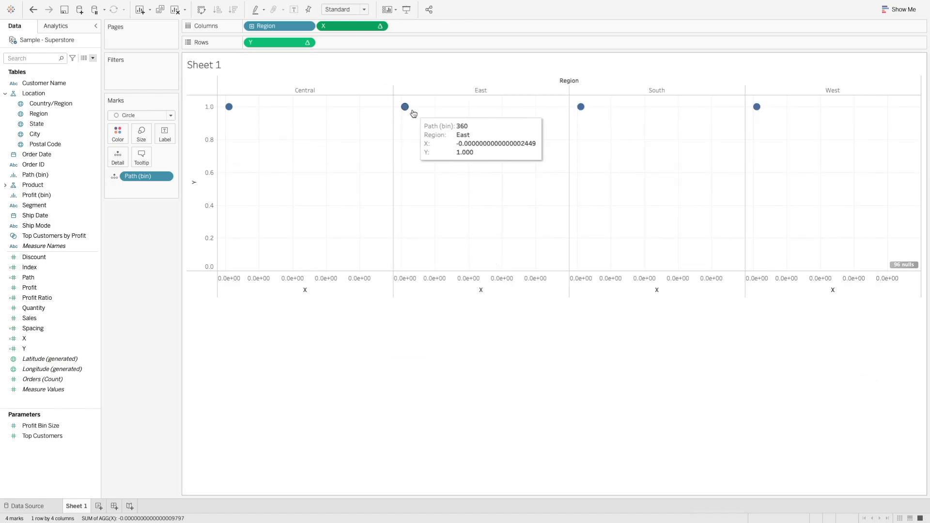
{"action": "left_click", "coordinate": [381, 27]}
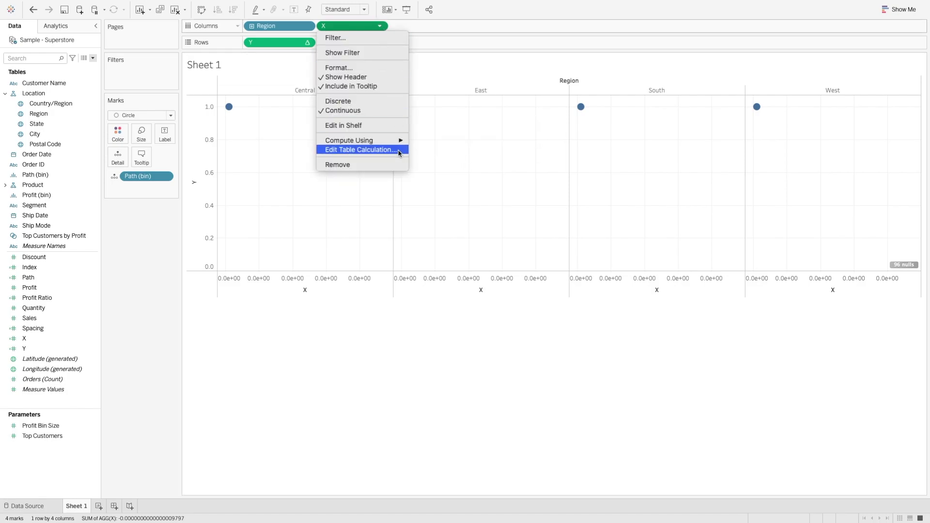
{"action": "mouse_move", "coordinate": [395, 145]}
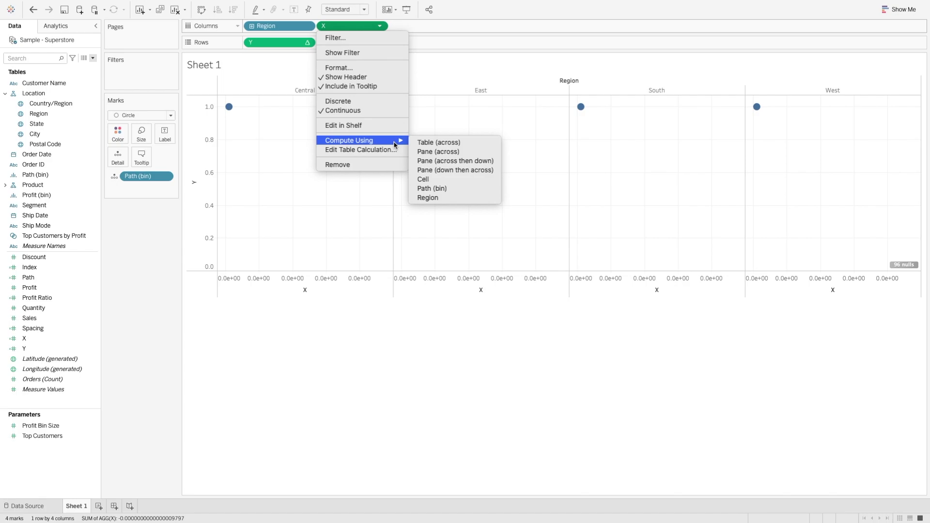
{"action": "left_click", "coordinate": [432, 189]}
{"action": "left_click", "coordinate": [307, 42]}
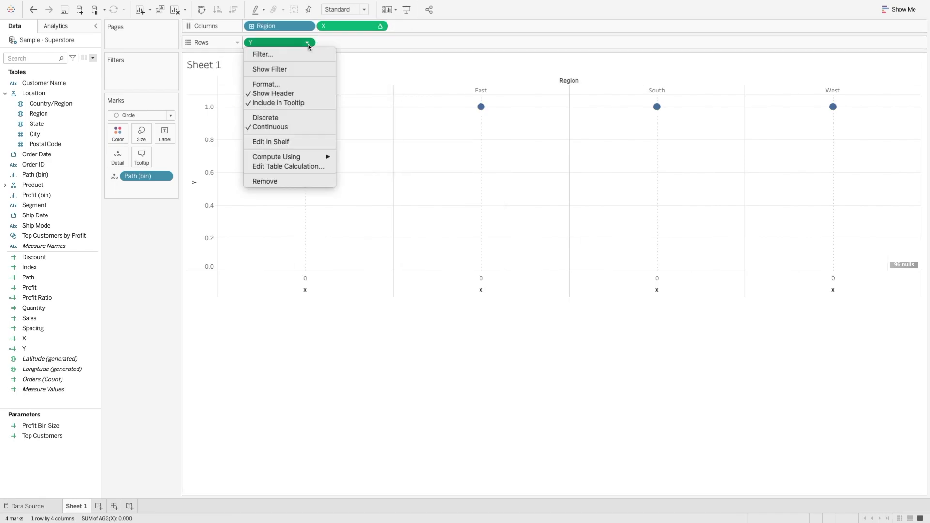
{"action": "mouse_move", "coordinate": [322, 157]}
{"action": "left_click", "coordinate": [374, 206]}
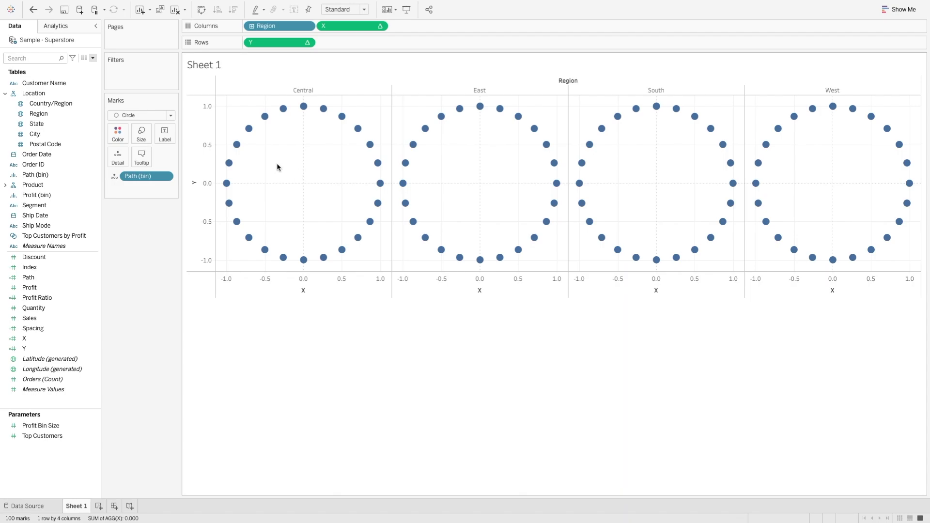
{"action": "left_click", "coordinate": [92, 58]}
{"action": "left_click", "coordinate": [54, 69]}
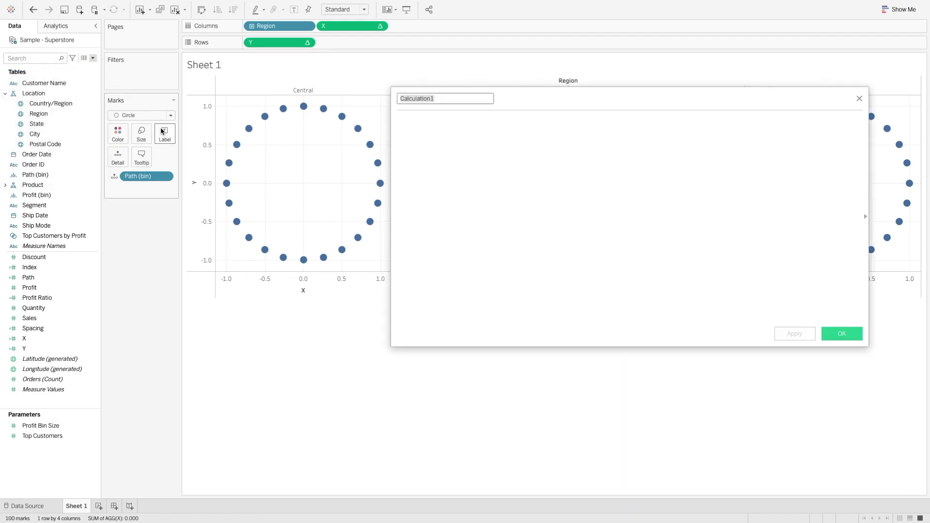
{"action": "type", "text": "@S"}
{"action": "type", "text": "ale"}
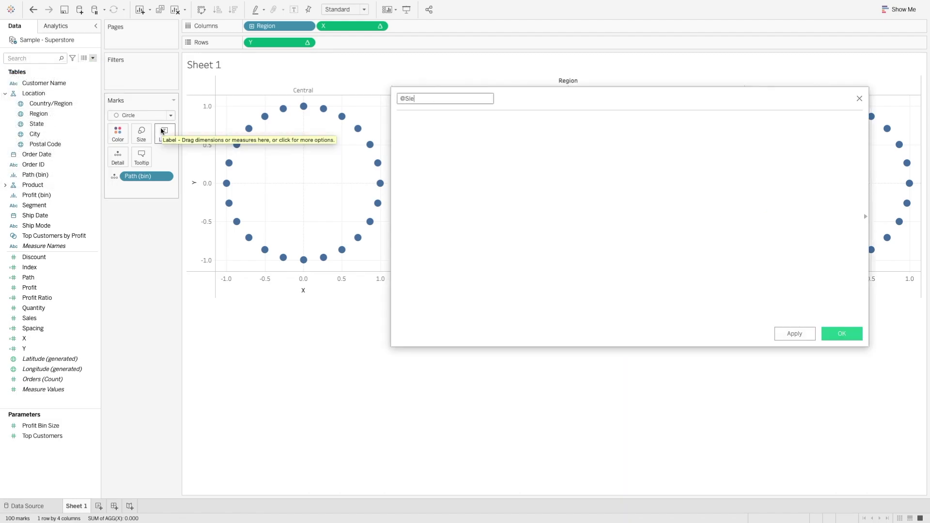
{"action": "type", "text": "s"}
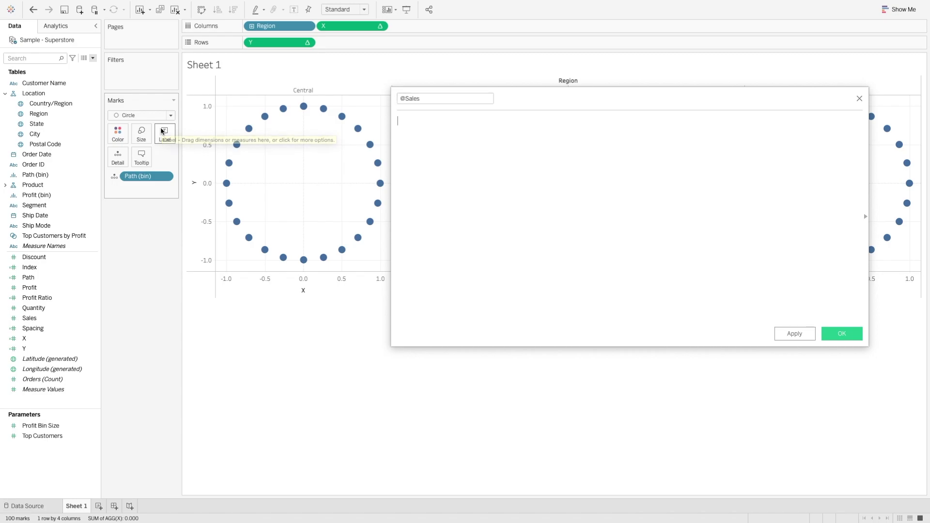
{"action": "key", "text": "Tab"}
{"action": "type", "text": "windo"}
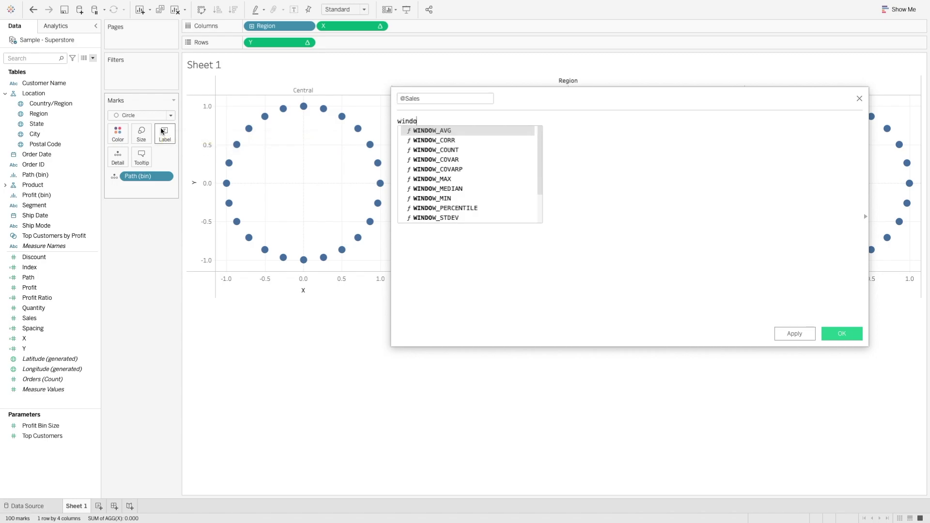
{"action": "type", "text": "w_sum"}
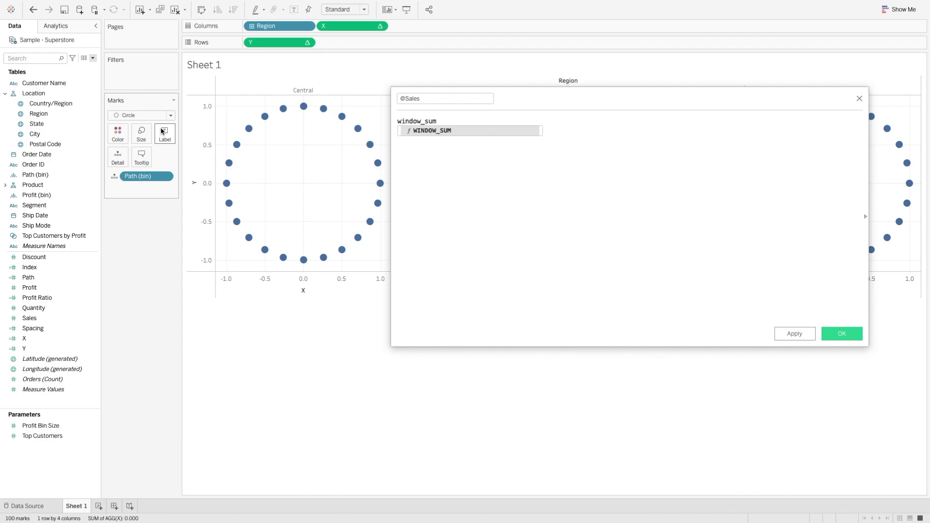
{"action": "key", "text": "Return"}
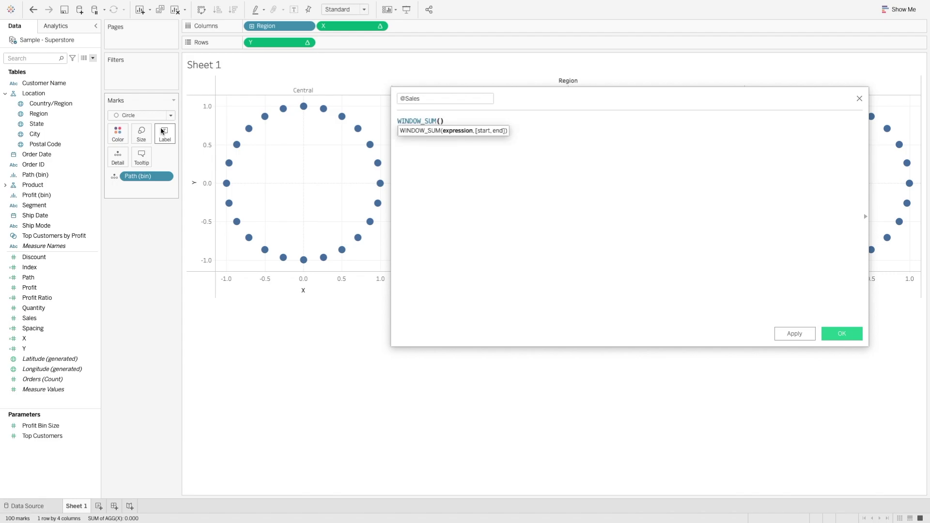
{"action": "type", "text": "sum"}
{"action": "key", "text": "Return"}
{"action": "type", "text": "sales"}
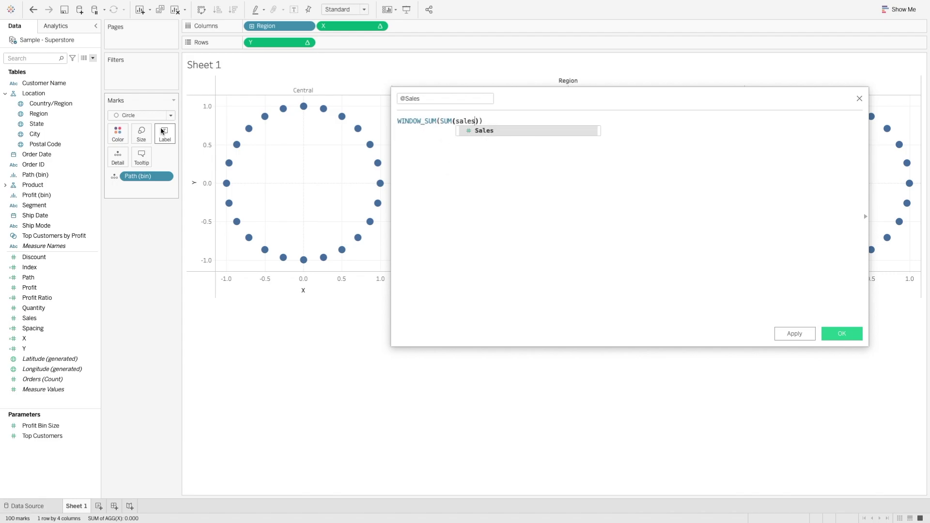
{"action": "key", "text": "Return"}
{"action": "key", "text": "ctrl+a"}
{"action": "key", "text": "ctrl+c"}
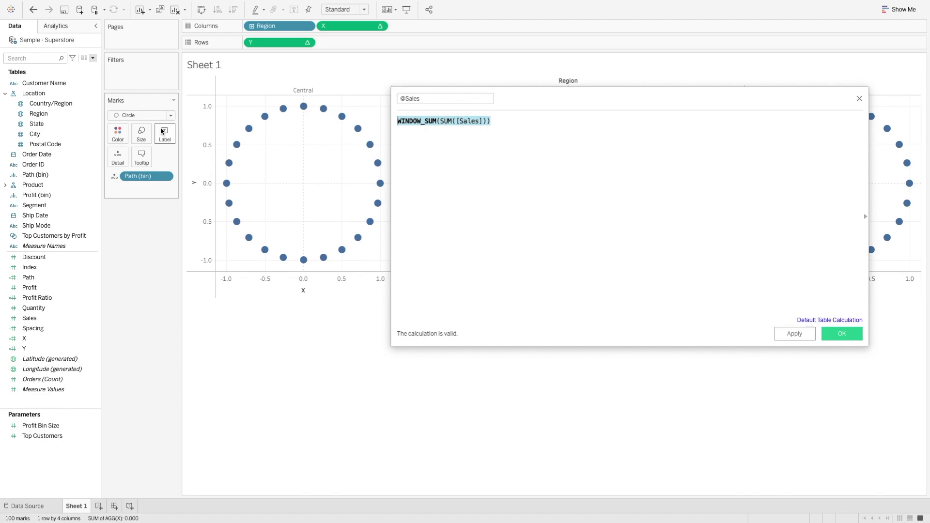
{"action": "left_click", "coordinate": [837, 333]}
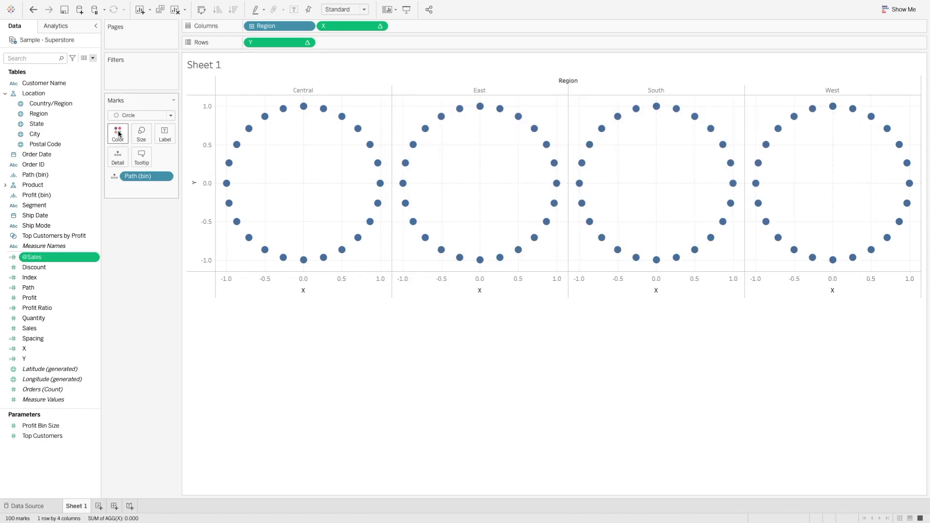
- Create a calculated field named Total Sales with the copied formula WINDOW_SUM(SUM([Sales]))
{"action": "left_click", "coordinate": [93, 58]}
{"action": "left_click", "coordinate": [44, 65]}
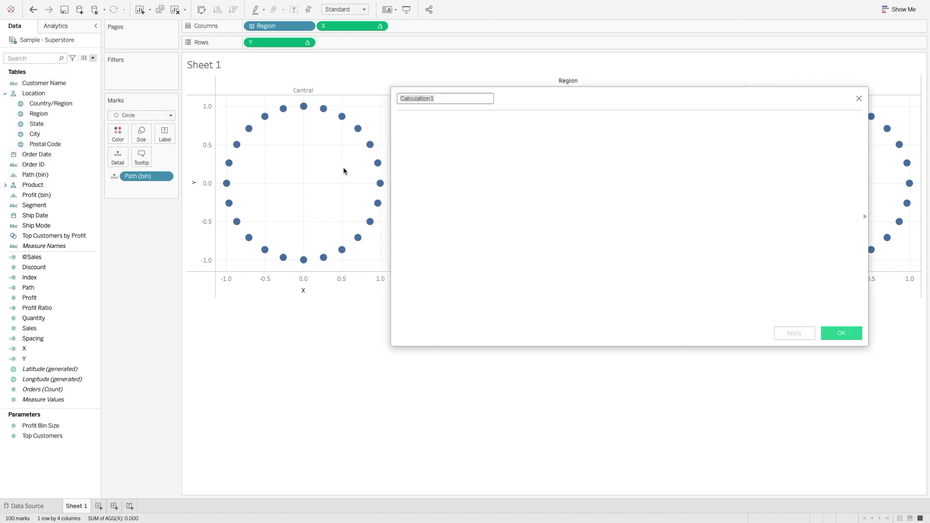
{"action": "type", "text": "Total Sales"}
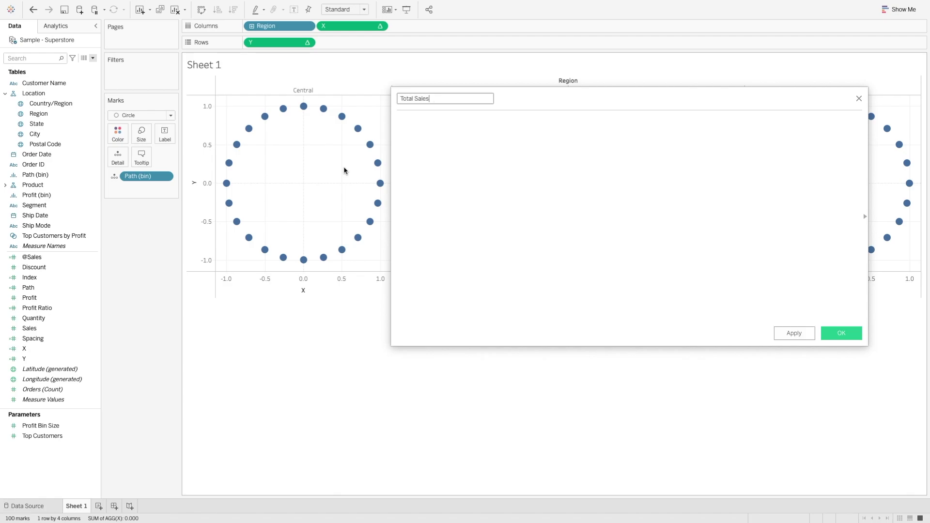
{"action": "key", "text": "Tab"}
{"action": "key", "text": "ctrl+v"}
{"action": "left_click", "coordinate": [846, 334]}
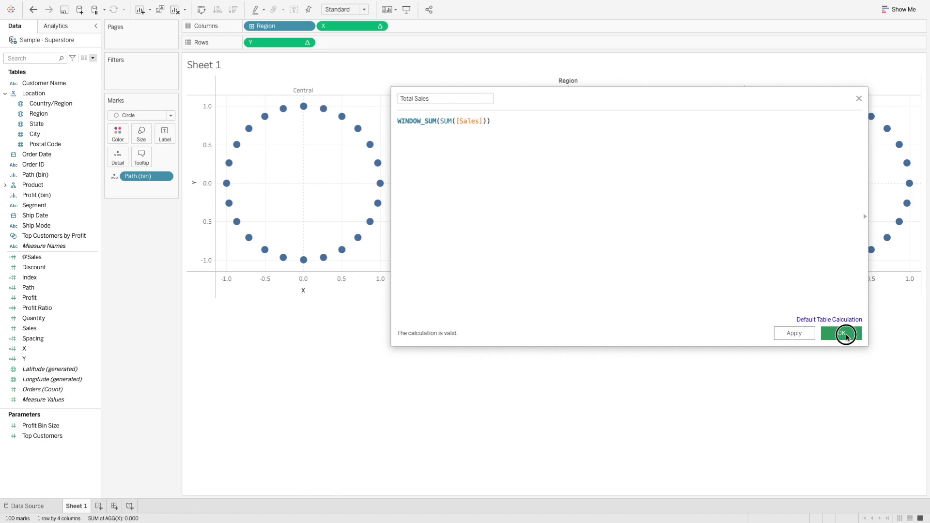
{"action": "left_click", "coordinate": [93, 59]}
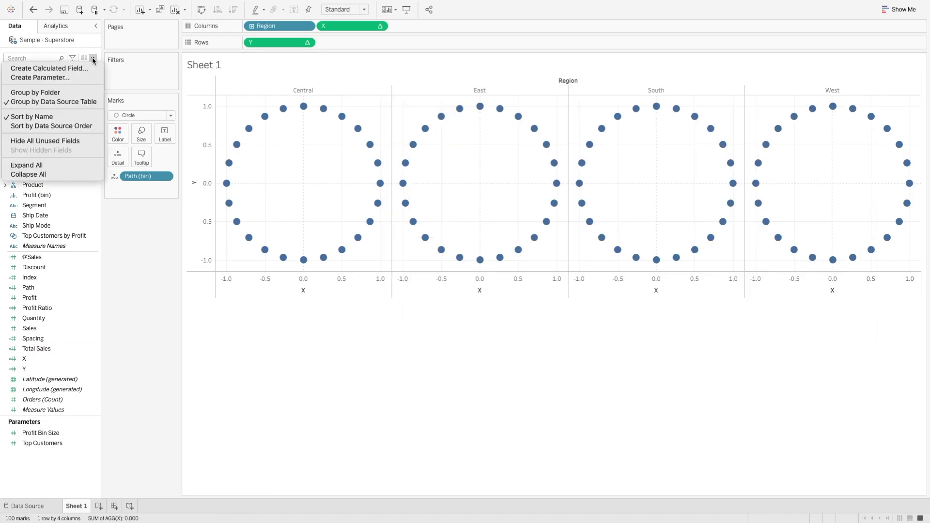
{"action": "left_click", "coordinate": [48, 68]}
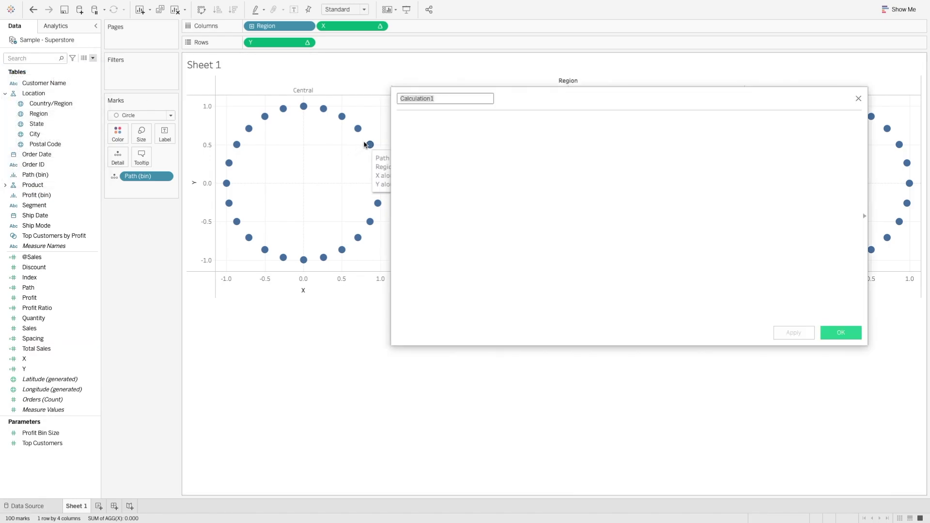
{"action": "type", "text": "@Per"}
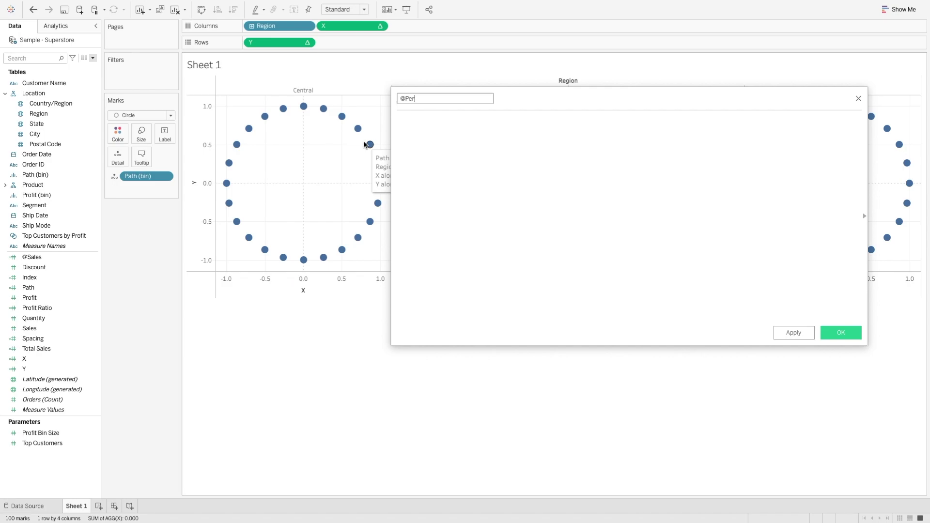
{"action": "type", "text": "centage"}
{"action": "key", "text": "Tab"}
{"action": "type", "text": "[@Sa"}
{"action": "key", "text": "Return"}
{"action": "type", "text": "/Tot"}
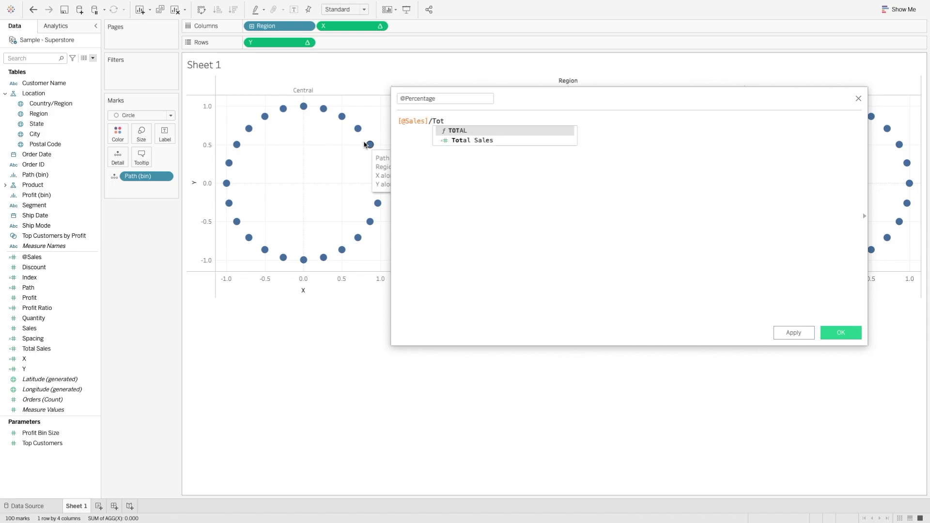
{"action": "key", "text": "Down"}
{"action": "key", "text": "Return"}
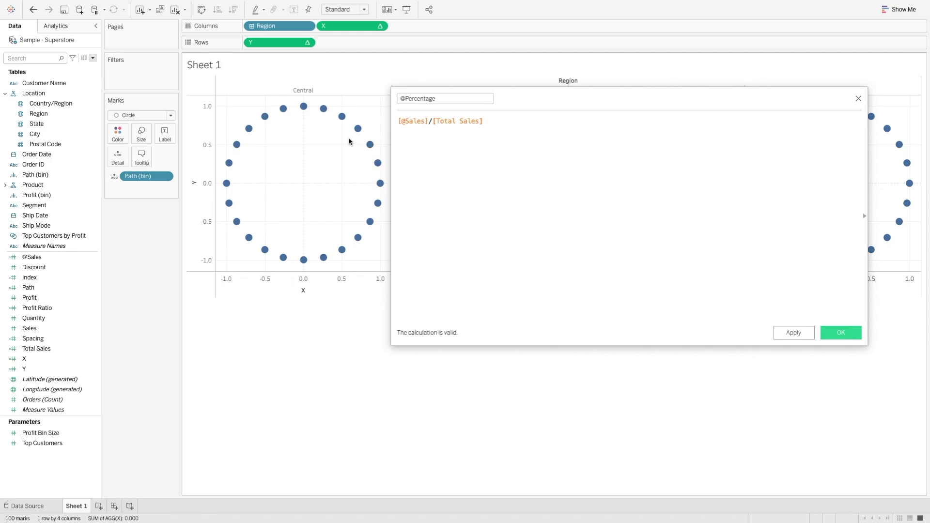
{"action": "left_click", "coordinate": [848, 333]}
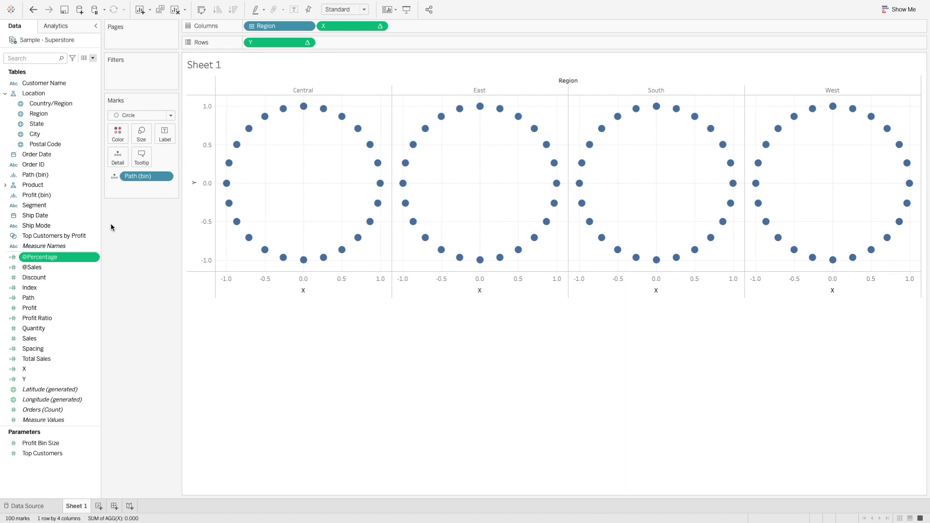
{"action": "left_click_drag", "start_coordinate": [80, 238], "coordinate": [431, 29]}
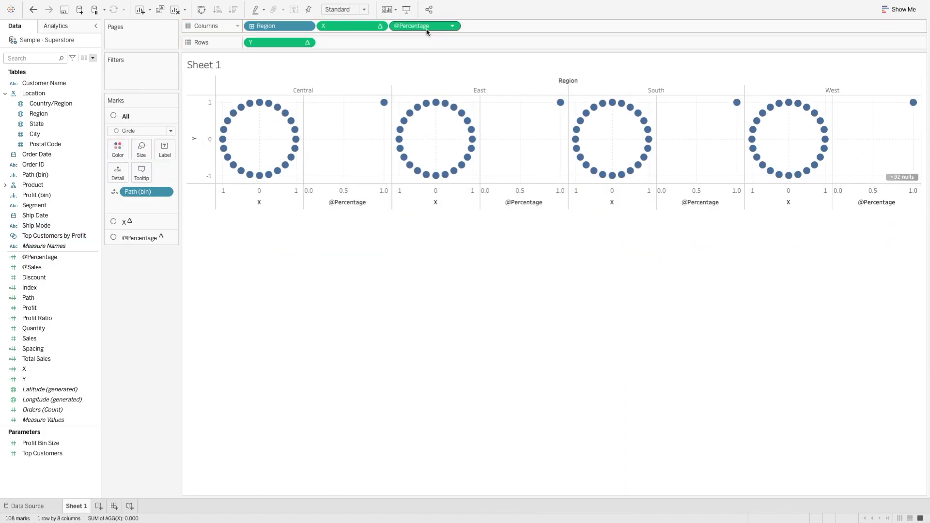
{"action": "left_click", "coordinate": [452, 26]}
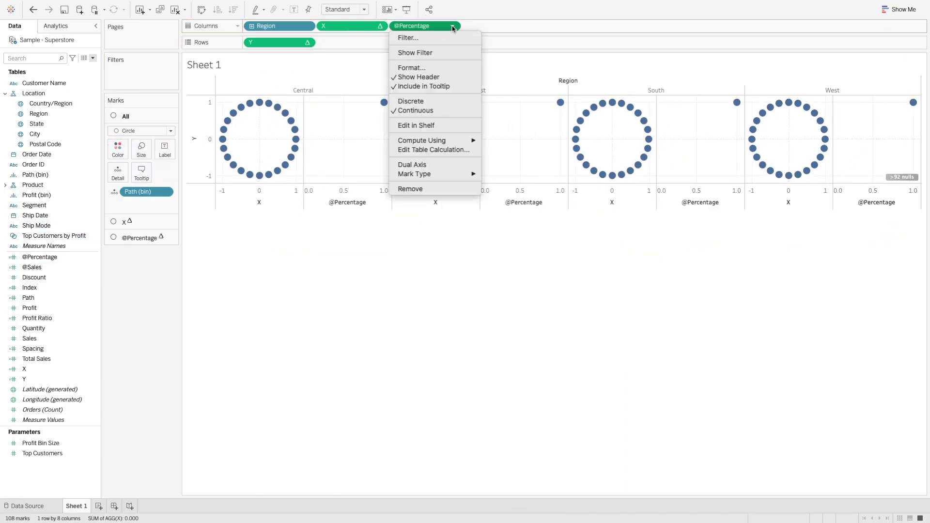
{"action": "left_click", "coordinate": [416, 100]}
{"action": "mouse_move", "coordinate": [424, 28]}
{"action": "left_mouse_down"}
{"action": "mouse_move", "coordinate": [340, 29]}
{"action": "mouse_move", "coordinate": [424, 27]}
{"action": "left_mouse_up"}
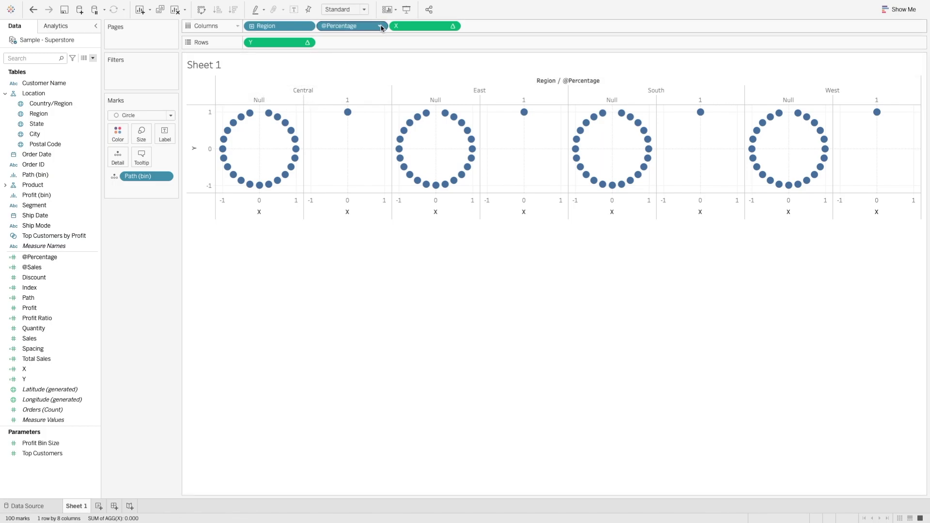
{"action": "left_click", "coordinate": [380, 26]}
{"action": "left_click", "coordinate": [366, 86]}
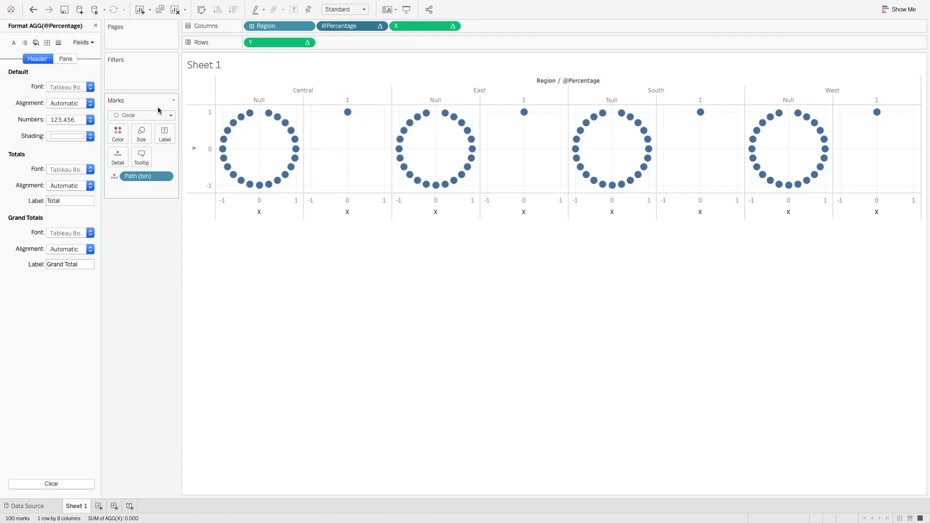
{"action": "left_click", "coordinate": [90, 119]}
{"action": "left_click", "coordinate": [70, 194]}
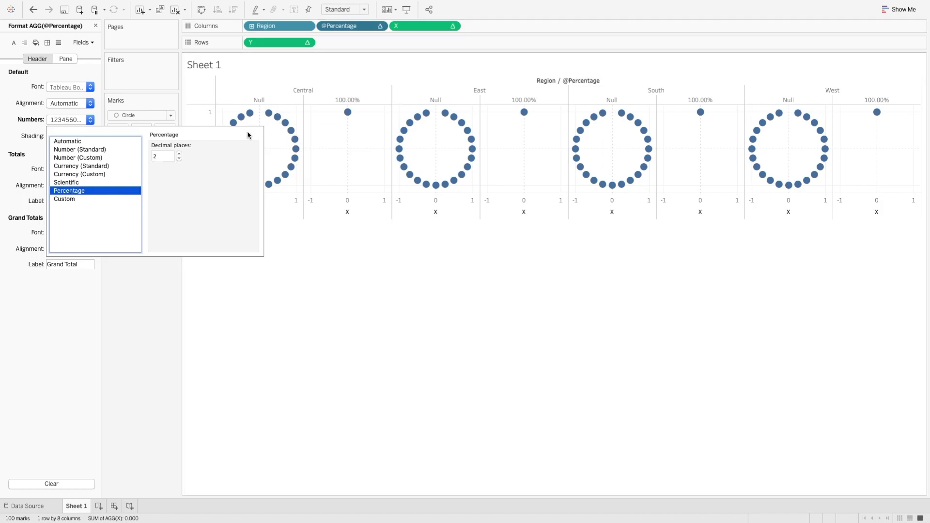
{"action": "left_click", "coordinate": [151, 303]}
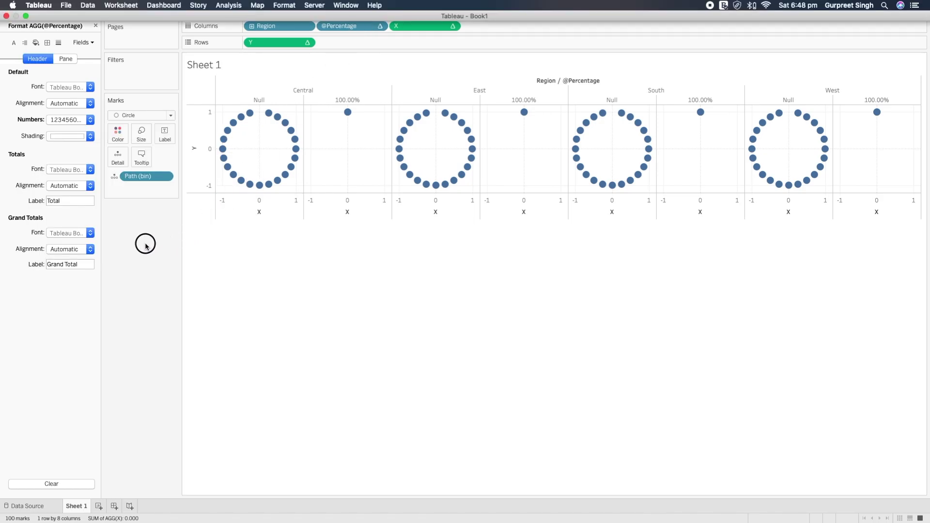
{"action": "left_click_drag", "start_coordinate": [365, 28], "coordinate": [133, 249]}
{"action": "left_click", "coordinate": [95, 26]}
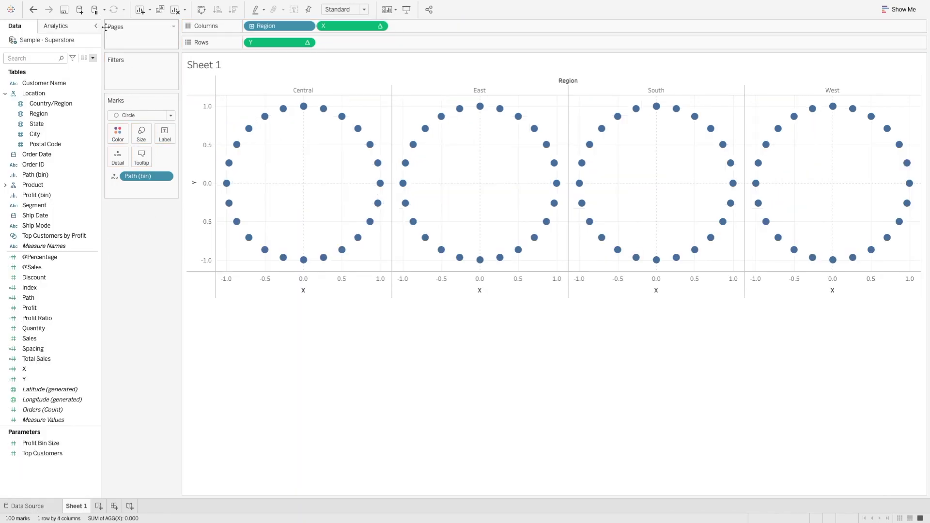
{"action": "left_click", "coordinate": [93, 58]}
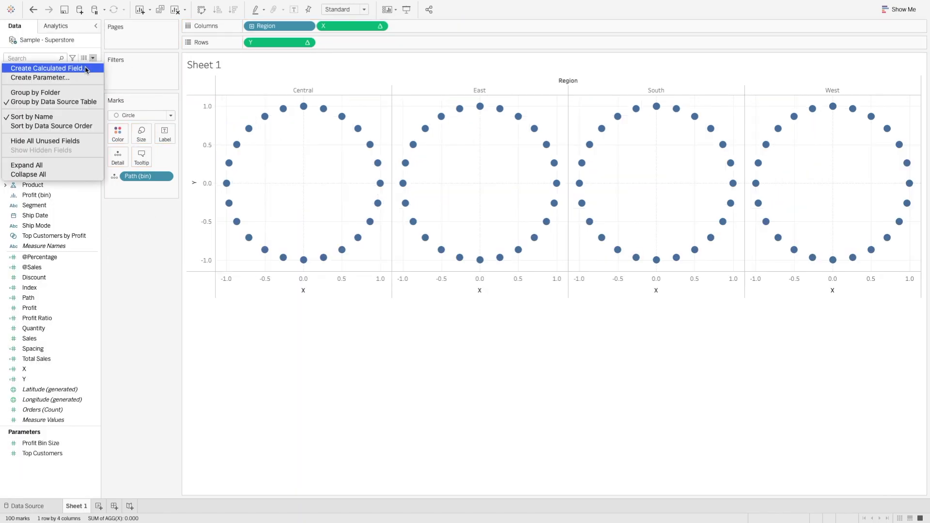
{"action": "left_click", "coordinate": [83, 66]}
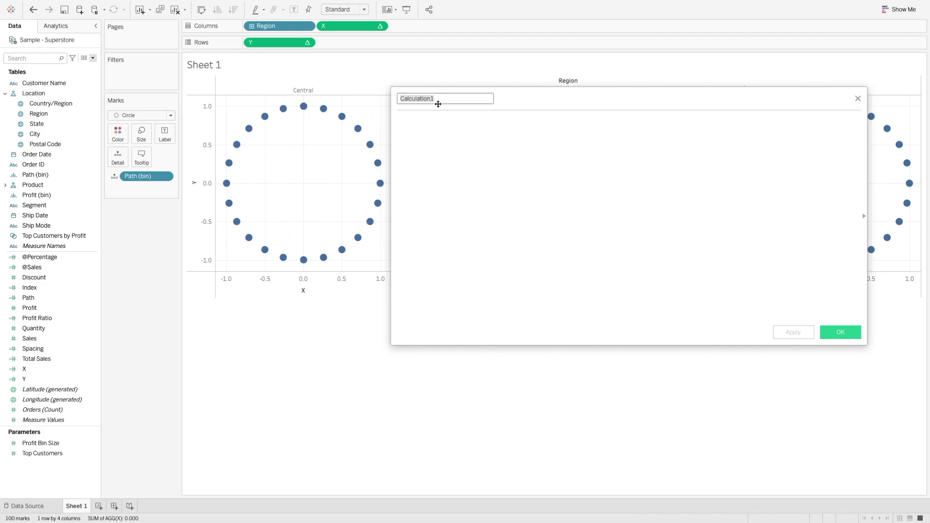
{"action": "type", "text": "Colour"}
{"action": "left_click", "coordinate": [435, 121]}
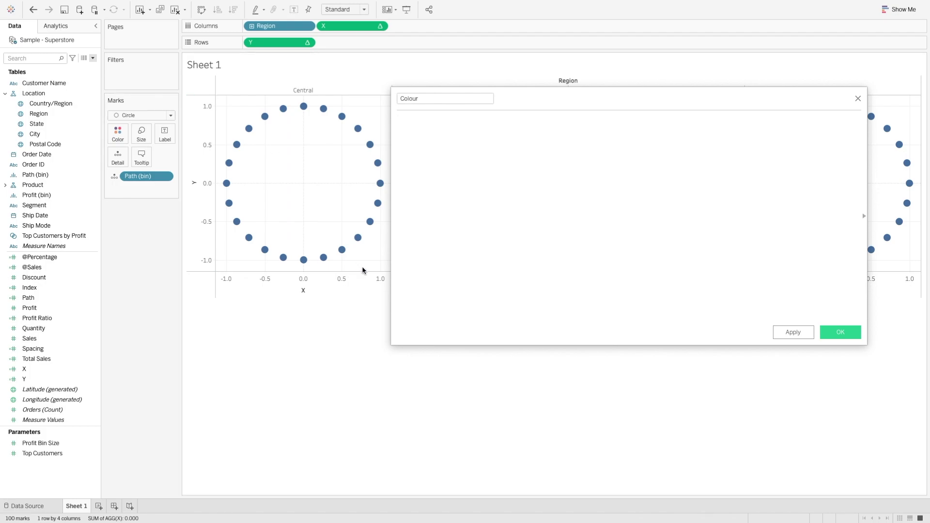
{"action": "type", "text": "if [Index]/WINDOW_MAX([Index])< [@PErcentage] then WINDOW_MAX(MAX([Region])) else 'grey' END"}
{"action": "left_click", "coordinate": [472, 138]}
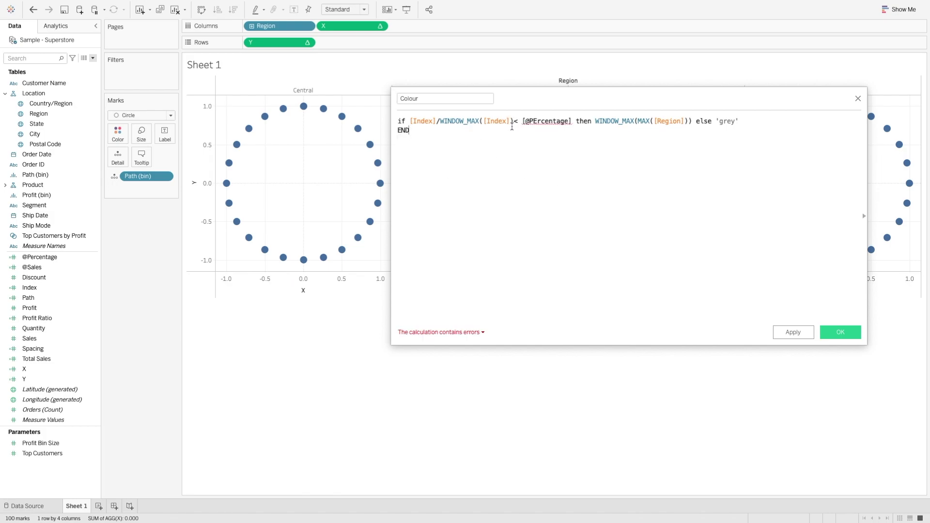
{"action": "left_click_drag", "start_coordinate": [514, 121], "coordinate": [415, 120]}
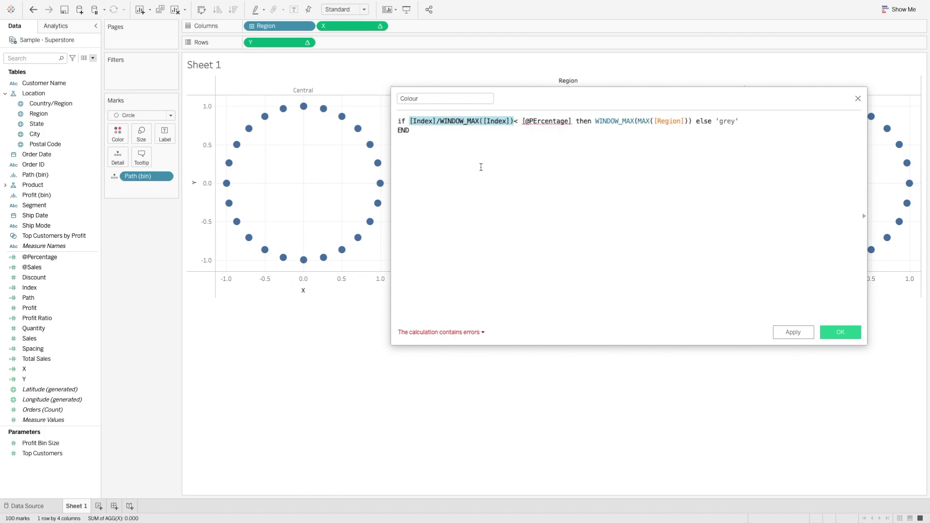
{"action": "left_click", "coordinate": [413, 127]}
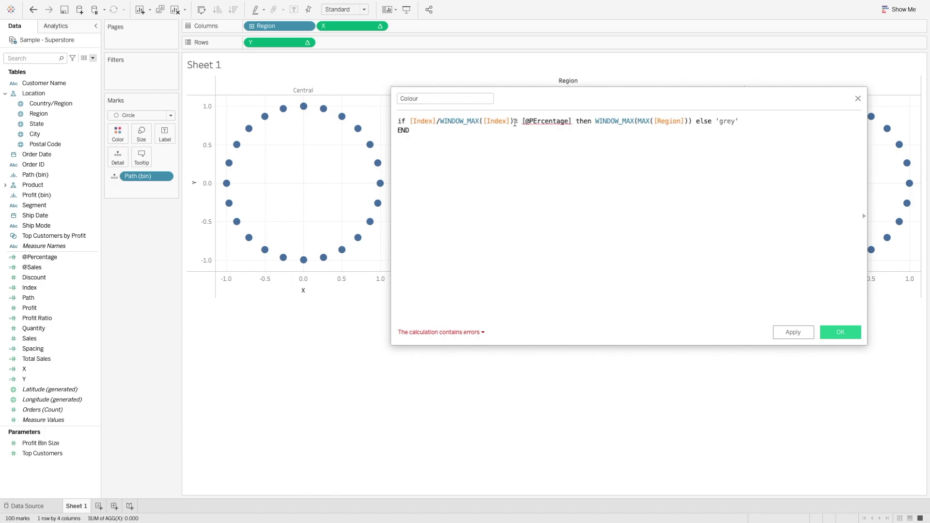
{"action": "key", "text": "BackSpace"}
{"action": "left_click", "coordinate": [572, 132]}
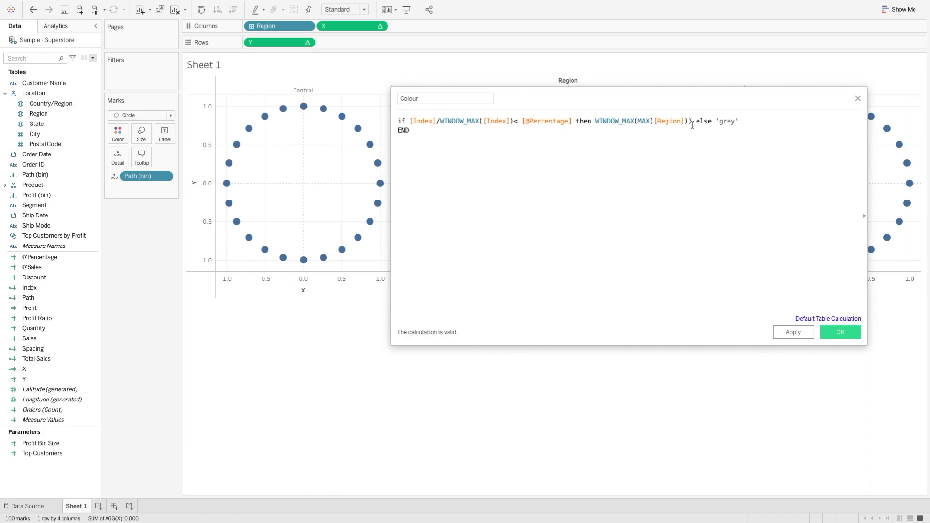
{"action": "left_click_drag", "start_coordinate": [692, 120], "coordinate": [595, 122]}
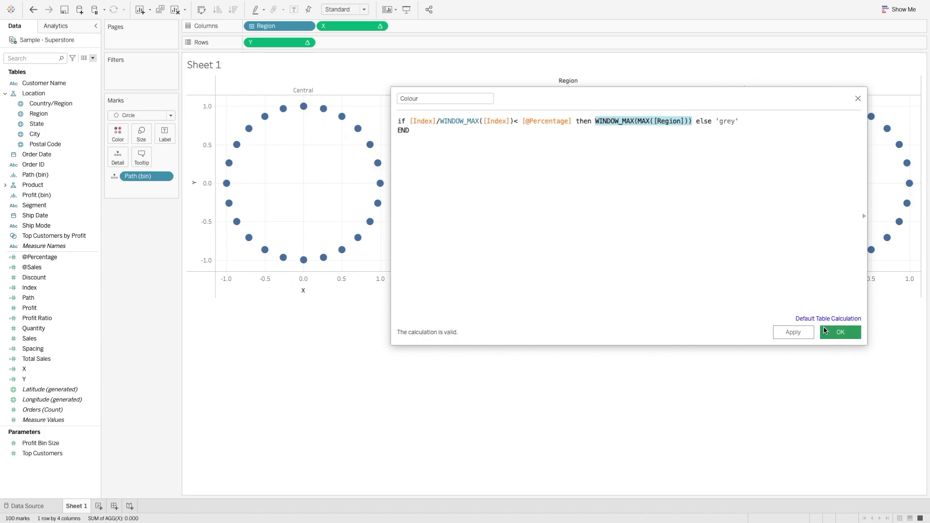
{"action": "left_click", "coordinate": [840, 332]}
- Colour the marks by the Colour field and compute it using Path (bin)
{"action": "left_click_drag", "start_coordinate": [50, 279], "coordinate": [117, 141]}
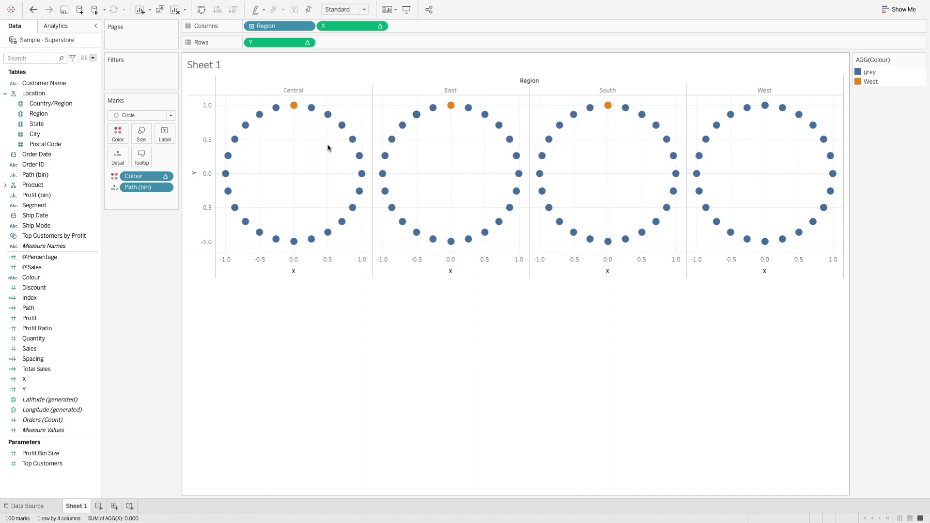
{"action": "left_click", "coordinate": [165, 178]}
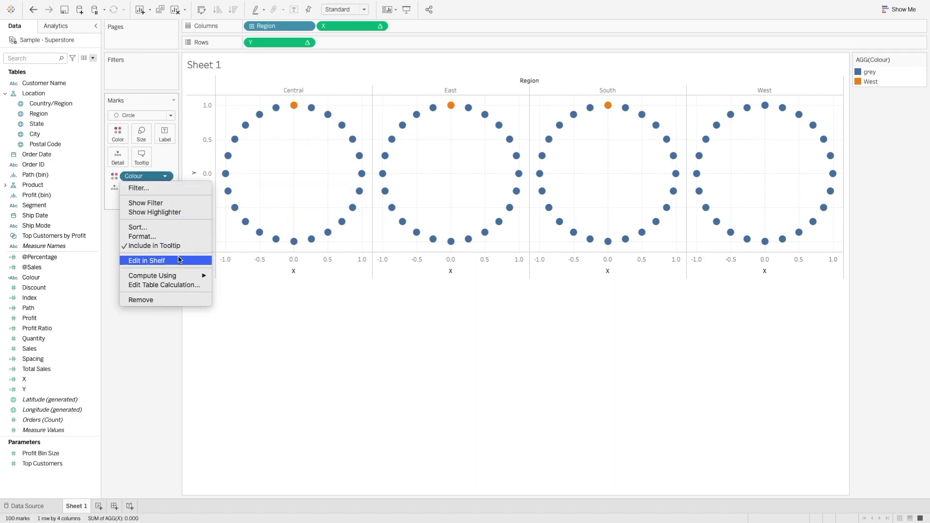
{"action": "mouse_move", "coordinate": [184, 280]}
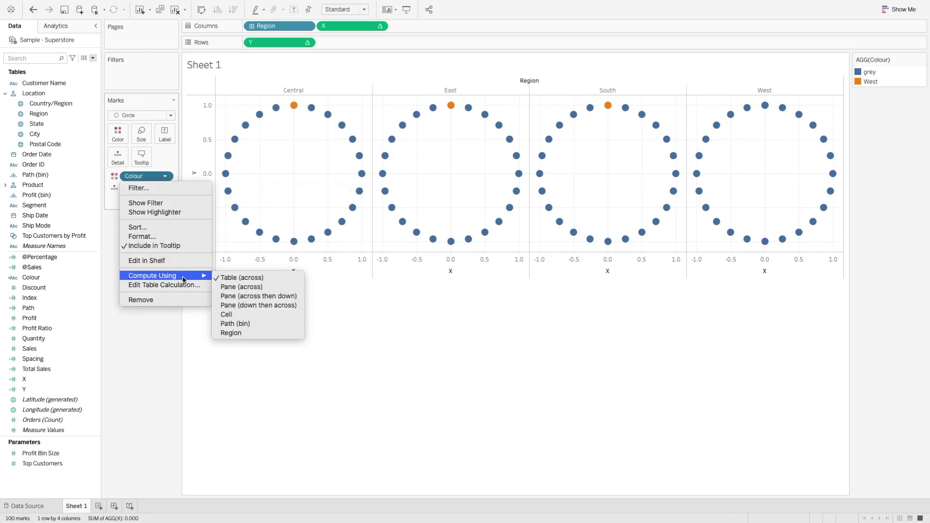
{"action": "left_click", "coordinate": [246, 324]}
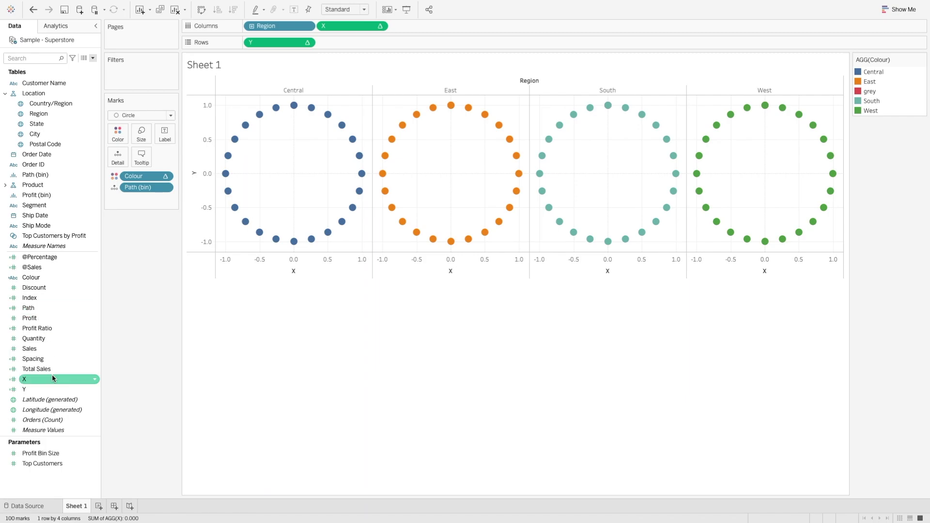
- Review the formula of the Colour calculated field
{"action": "right_click", "coordinate": [24, 279]}
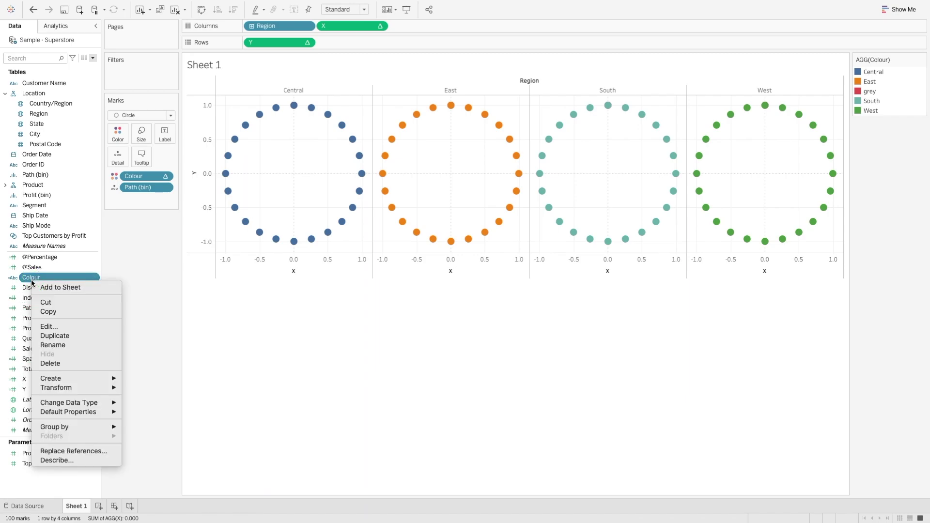
{"action": "left_click", "coordinate": [52, 325]}
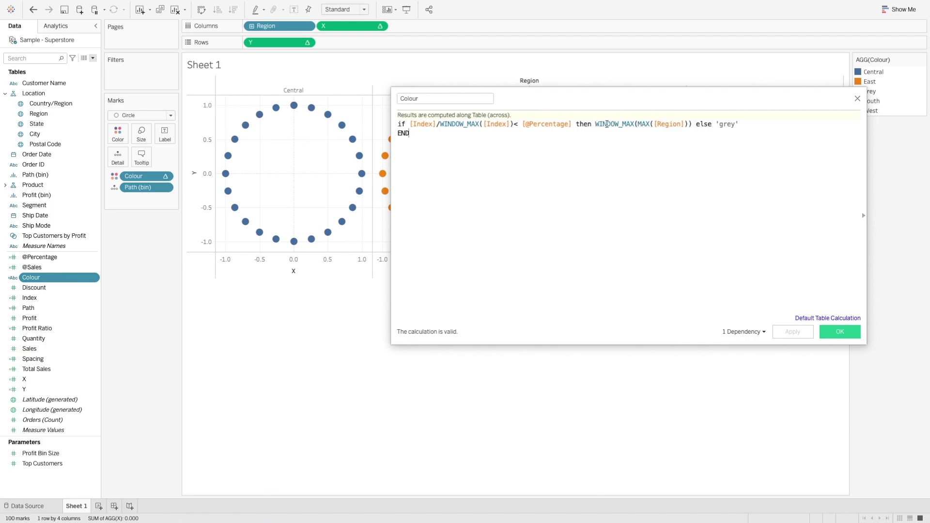
{"action": "left_click_drag", "start_coordinate": [609, 101], "coordinate": [520, 162]}
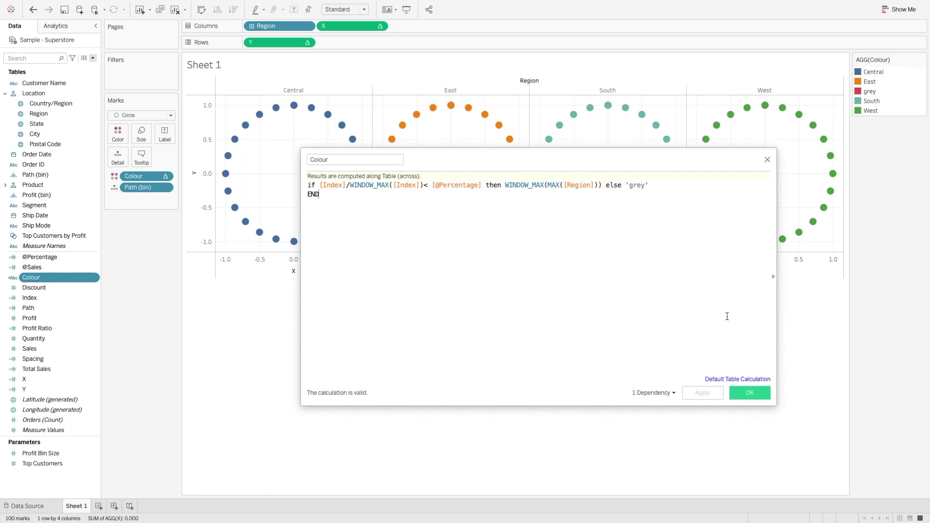
{"action": "left_click", "coordinate": [750, 393]}
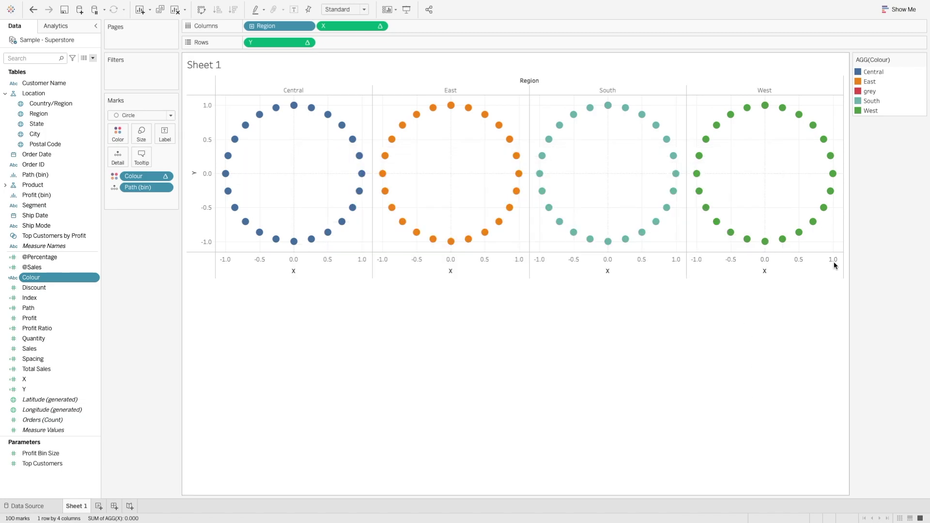
- Assign the light grey swatch of the Automatic palette to the grey item of the Colour legend
{"action": "double_click", "coordinate": [870, 93]}
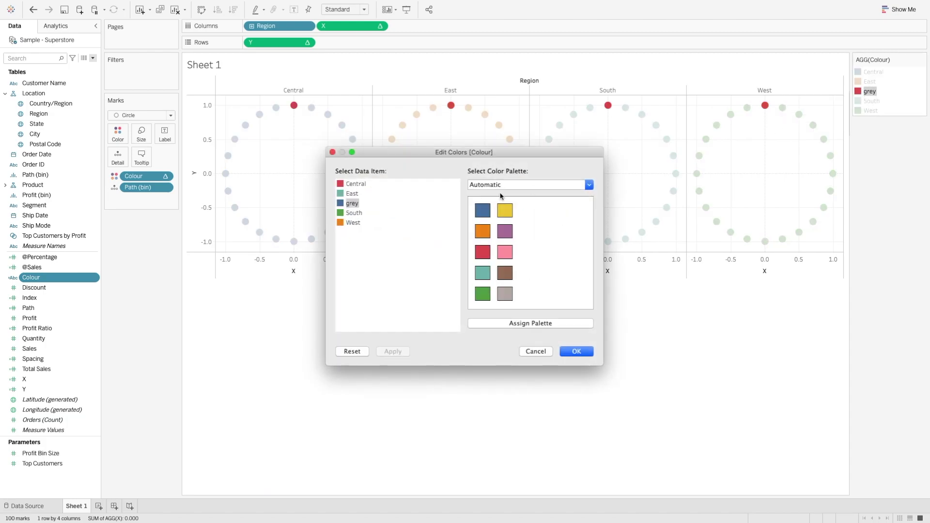
{"action": "left_click", "coordinate": [505, 294]}
{"action": "left_click", "coordinate": [563, 352]}
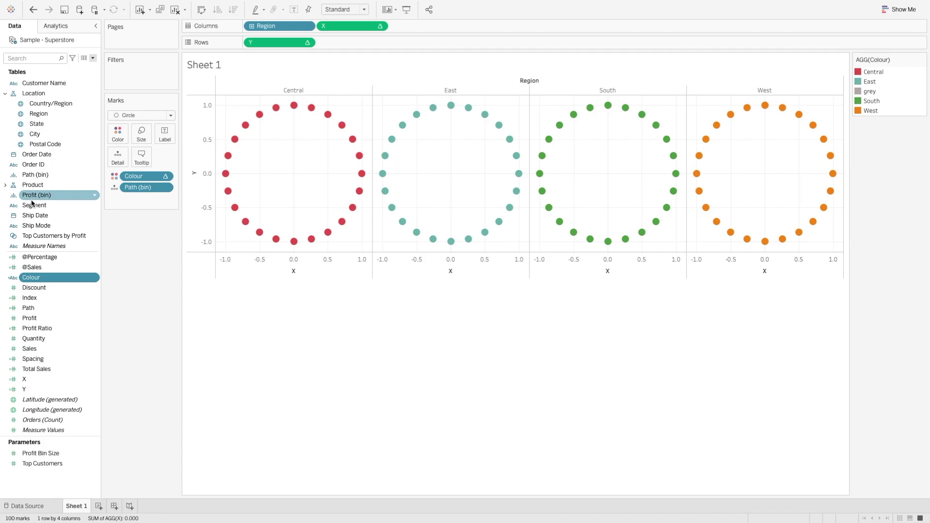
- In Colour's table calculation, add Region to the specific dimensions used to compute the nested Total Sales calculation
{"action": "left_click", "coordinate": [164, 176]}
{"action": "left_click", "coordinate": [192, 288]}
{"action": "left_click", "coordinate": [429, 170]}
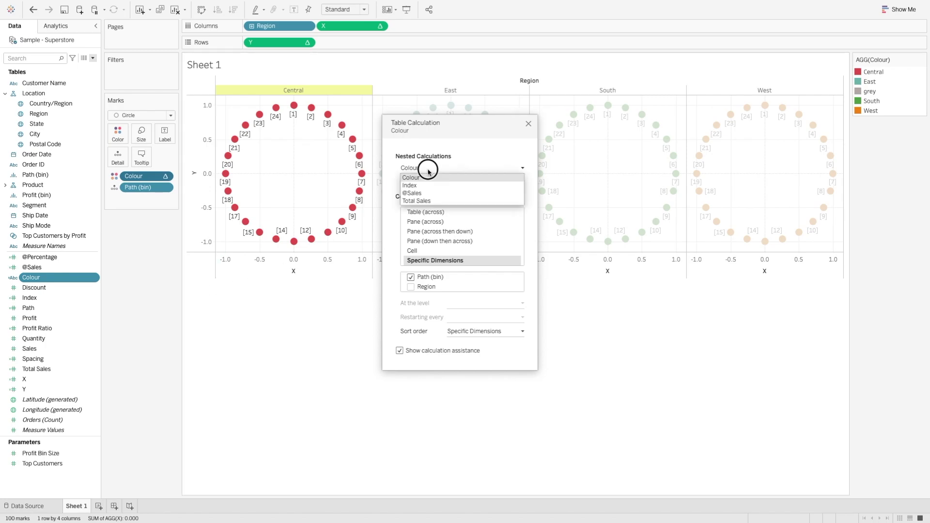
{"action": "left_click", "coordinate": [429, 201]}
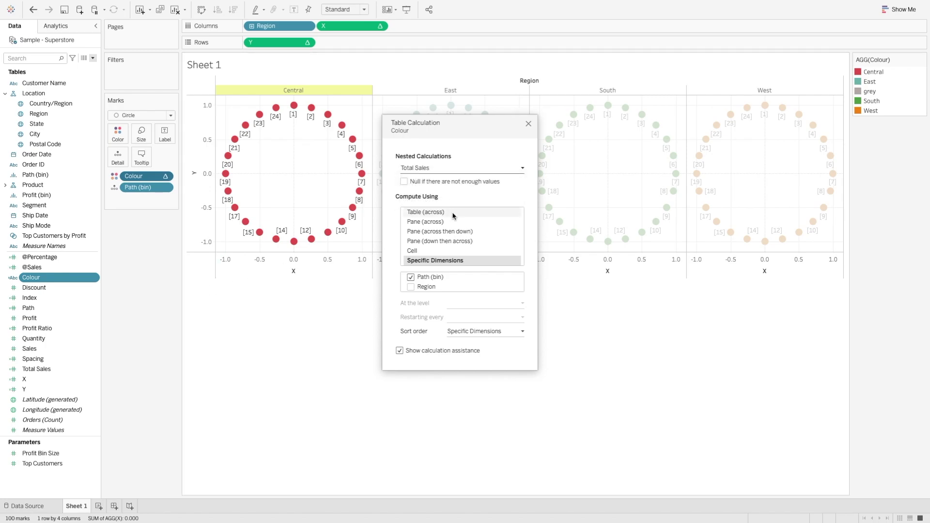
{"action": "left_click", "coordinate": [412, 287]}
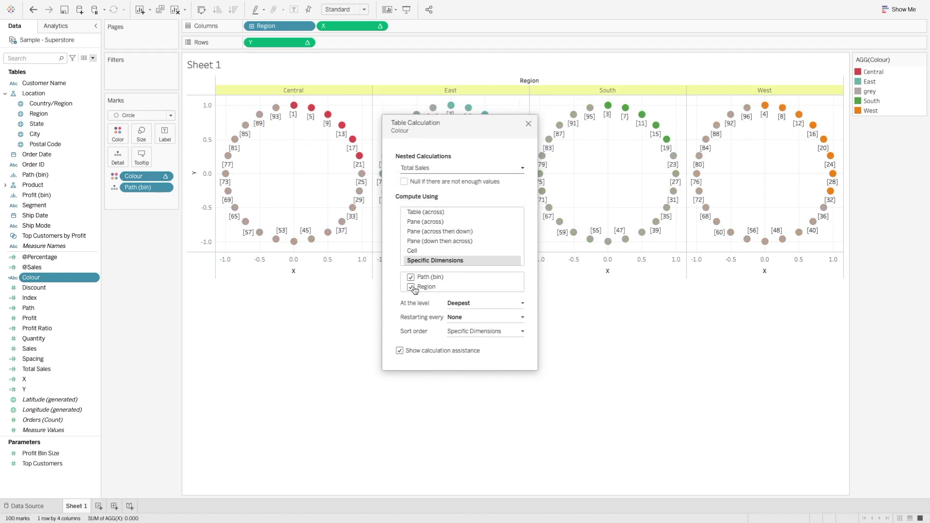
{"action": "left_click", "coordinate": [528, 124]}
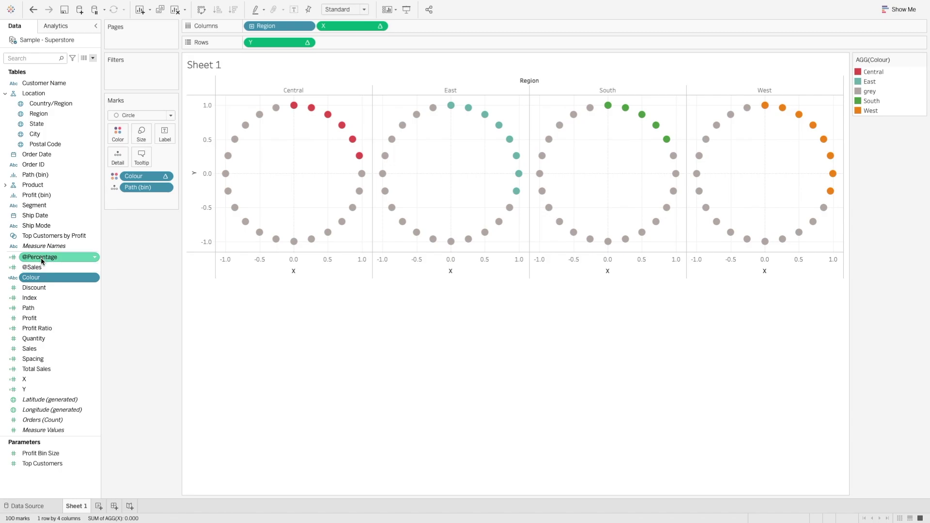
{"action": "left_click_drag", "start_coordinate": [42, 262], "coordinate": [409, 27]}
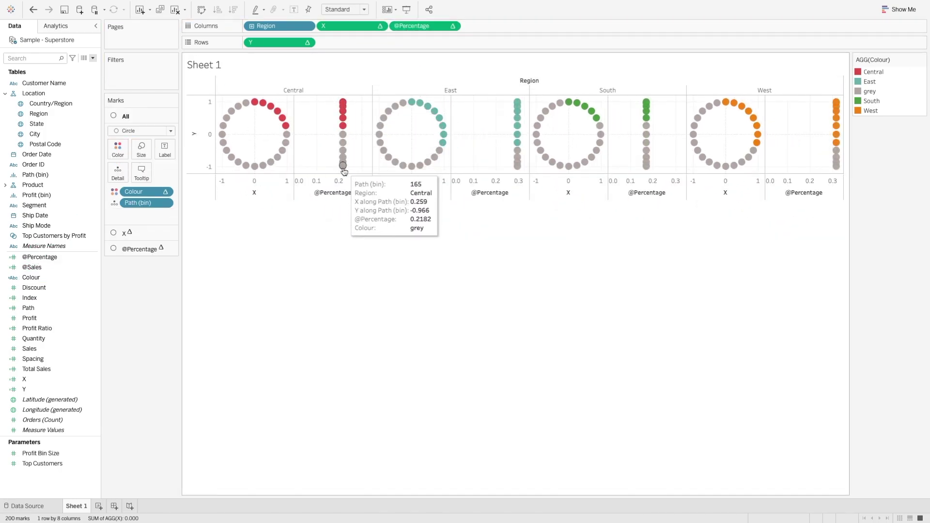
{"action": "left_click", "coordinate": [452, 26]}
{"action": "left_click", "coordinate": [434, 102]}
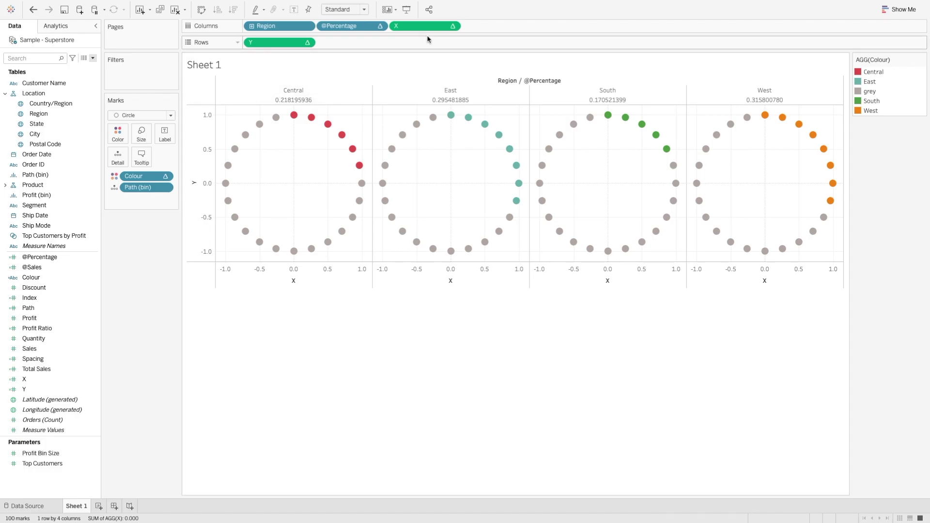
{"action": "left_click", "coordinate": [380, 26]}
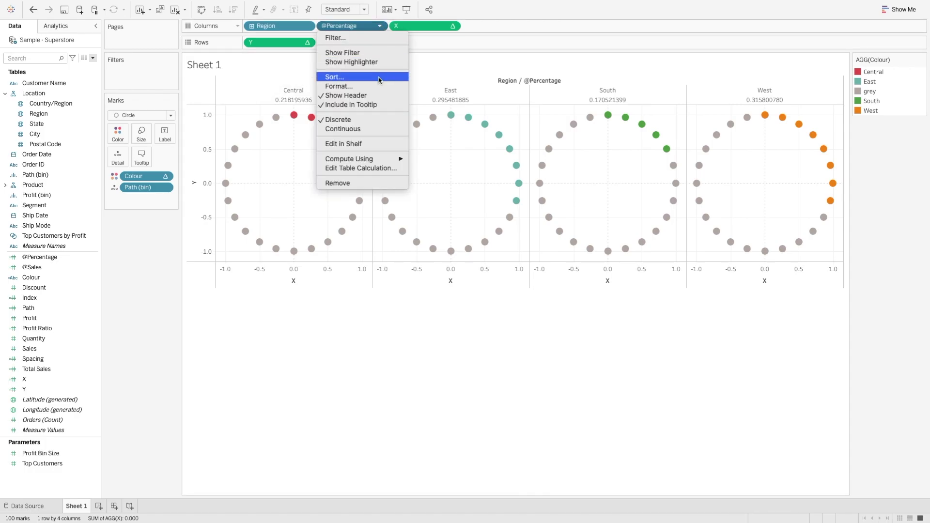
{"action": "left_click", "coordinate": [361, 86]}
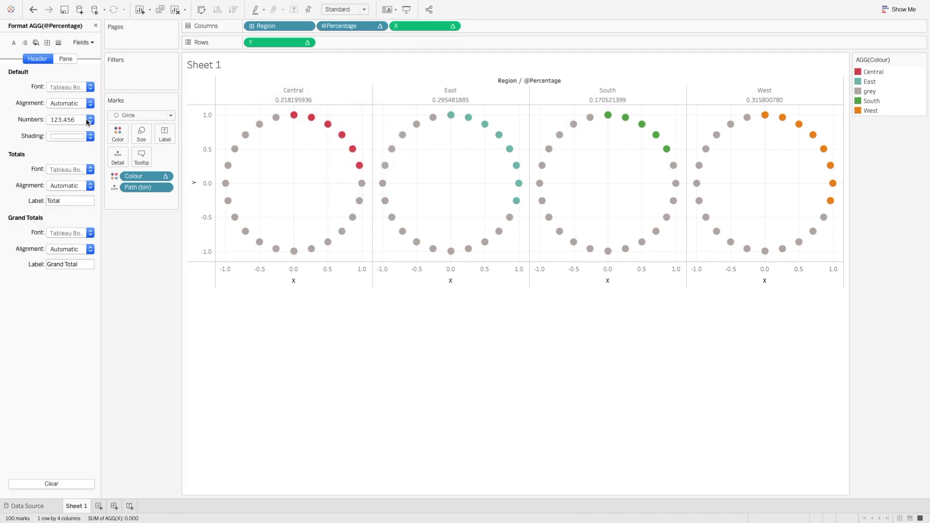
{"action": "left_click", "coordinate": [90, 120]}
{"action": "left_click", "coordinate": [80, 190]}
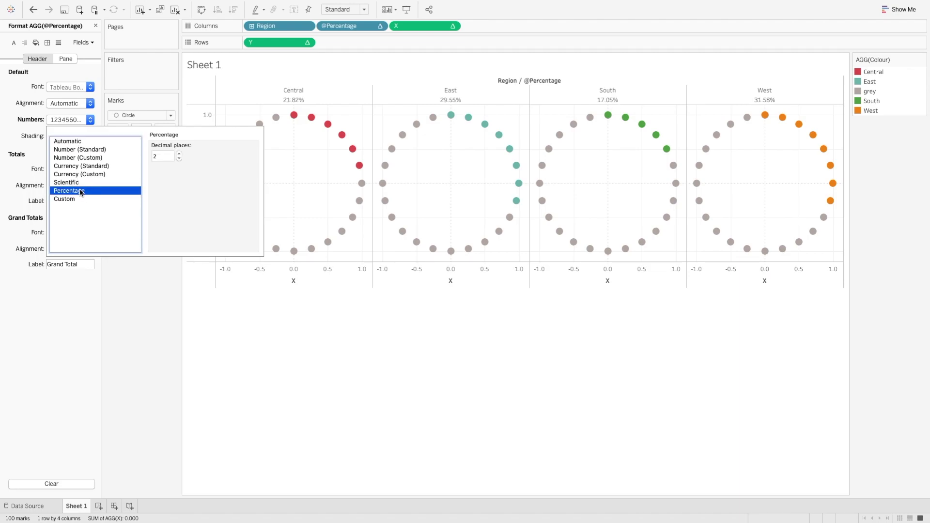
{"action": "left_click", "coordinate": [134, 280]}
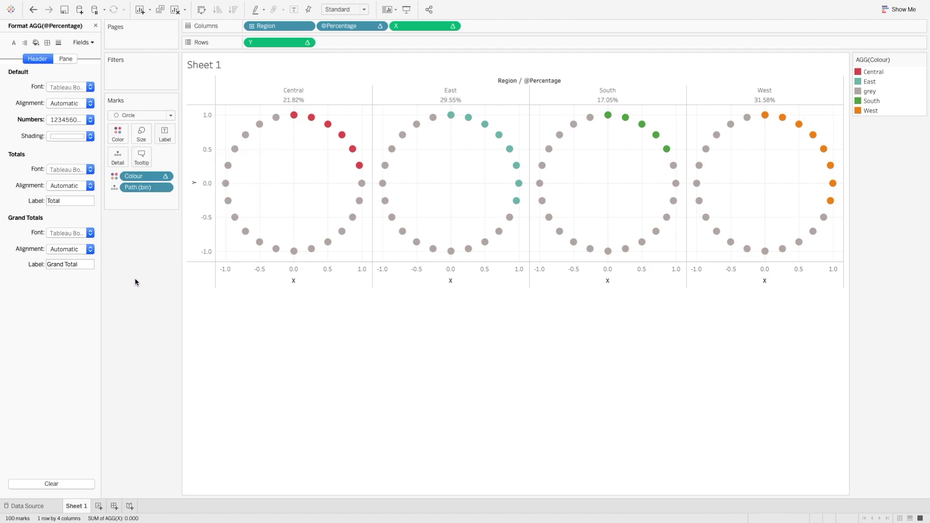
- Set the mark label font size to 14
{"action": "left_click", "coordinate": [165, 134]}
{"action": "left_click", "coordinate": [260, 202]}
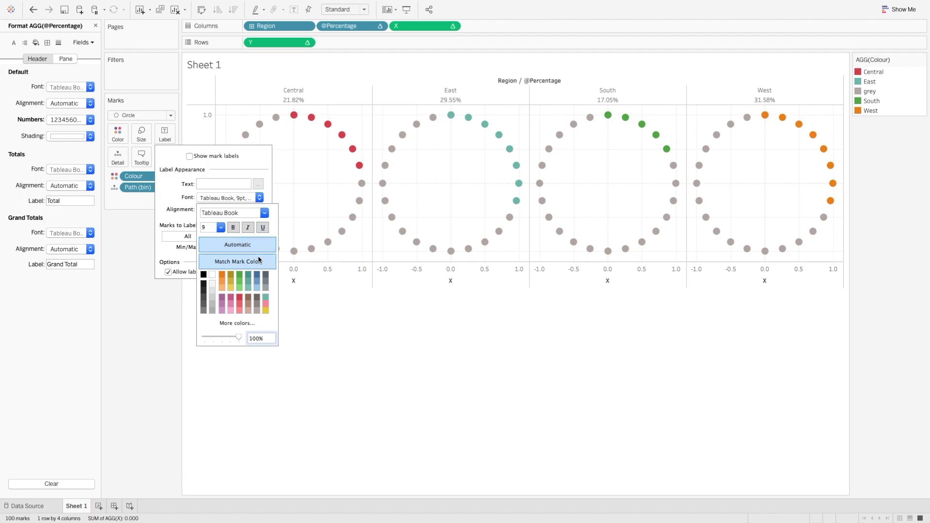
{"action": "left_click", "coordinate": [221, 227]}
{"action": "left_click", "coordinate": [220, 267]}
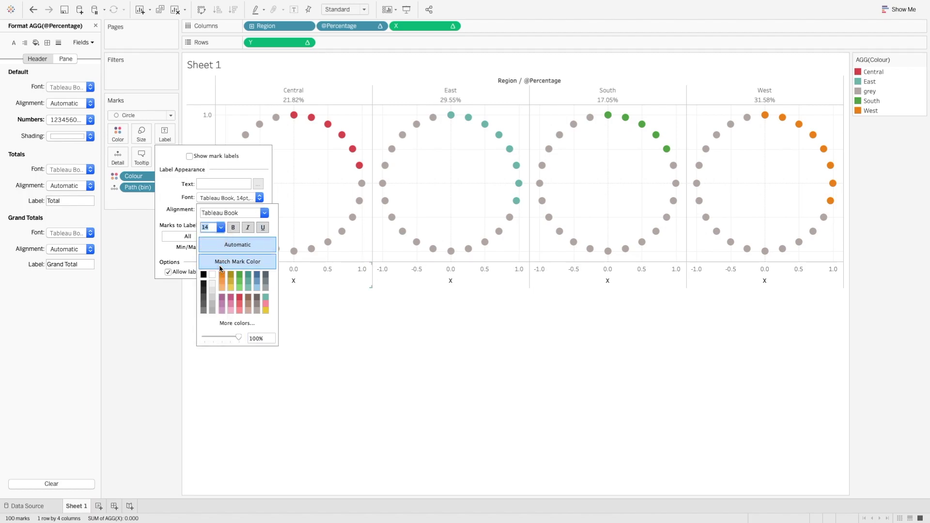
{"action": "left_click", "coordinate": [161, 319]}
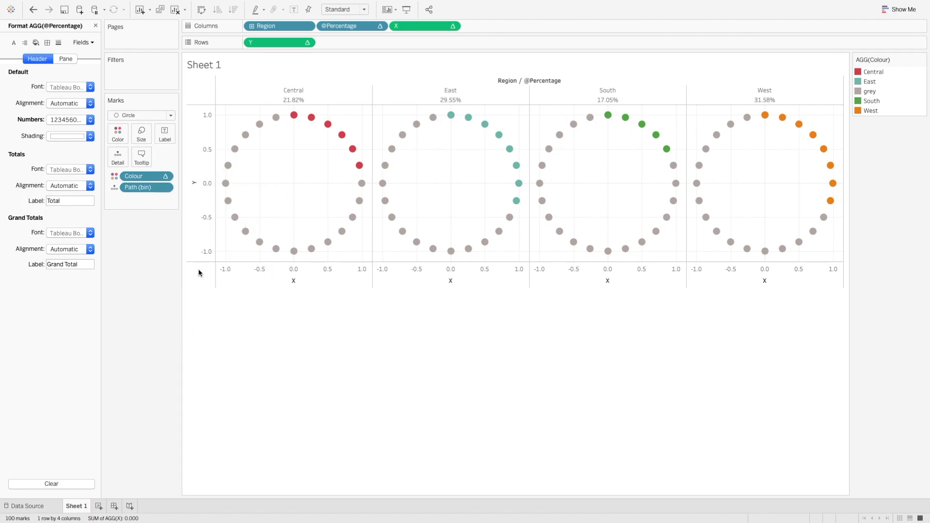
{"action": "left_click", "coordinate": [379, 27]}
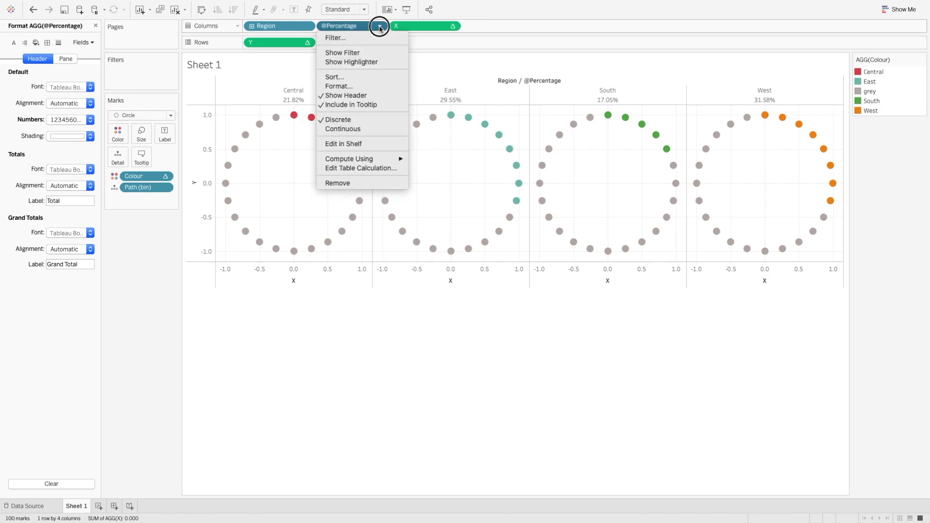
{"action": "left_click", "coordinate": [346, 86]}
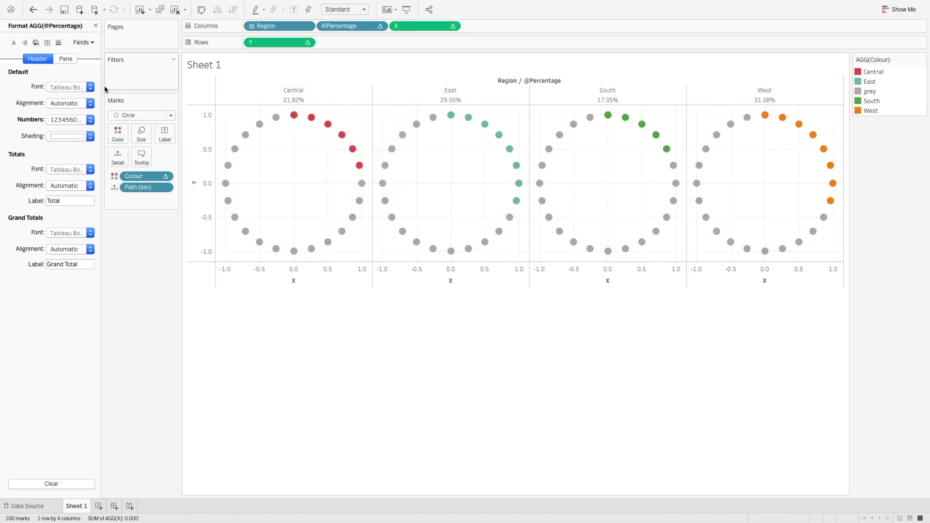
{"action": "left_click", "coordinate": [90, 87]}
{"action": "left_click", "coordinate": [71, 117]}
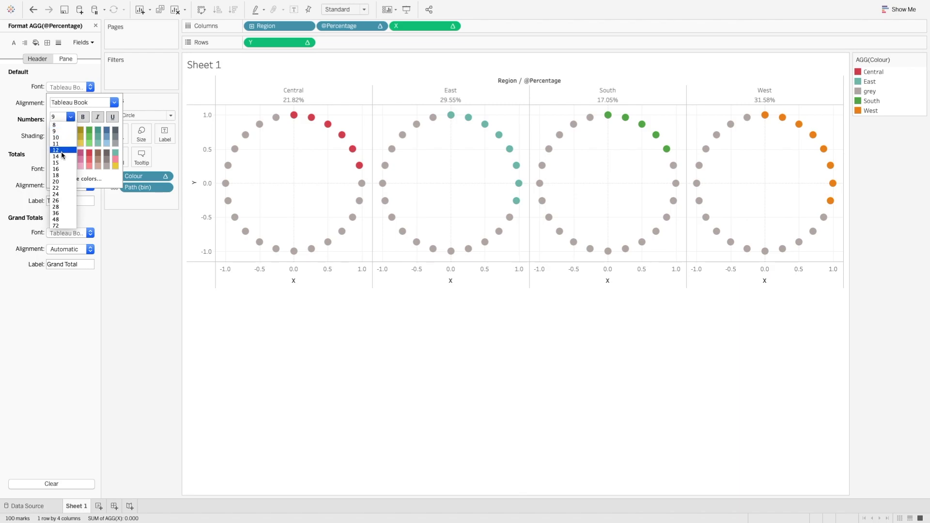
{"action": "left_click", "coordinate": [62, 155]}
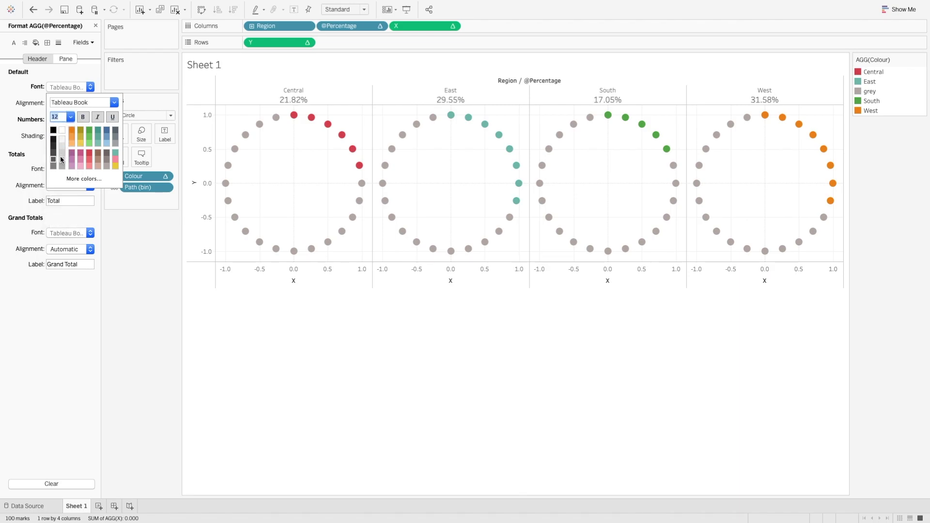
{"action": "left_click", "coordinate": [71, 117]}
{"action": "left_click", "coordinate": [62, 156]}
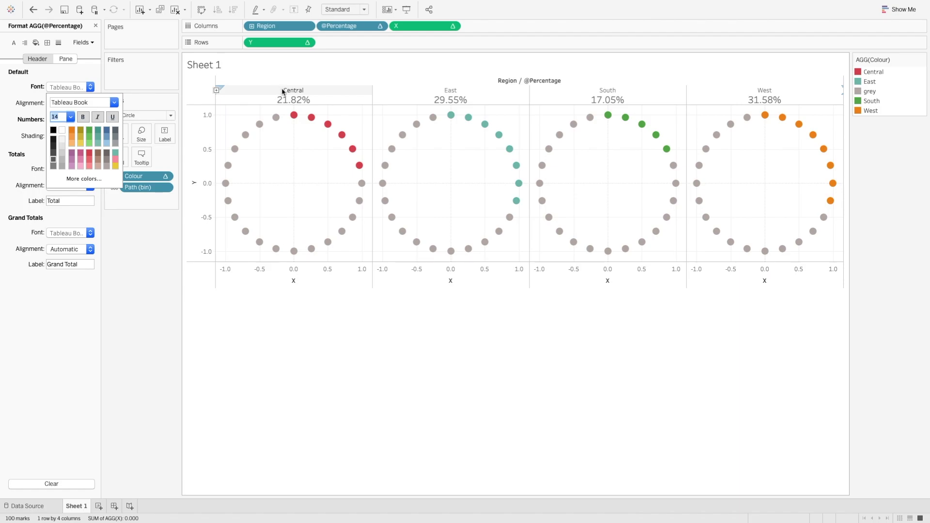
- Set the header font size of the Region field in Columns to 11
{"action": "left_click", "coordinate": [306, 26]}
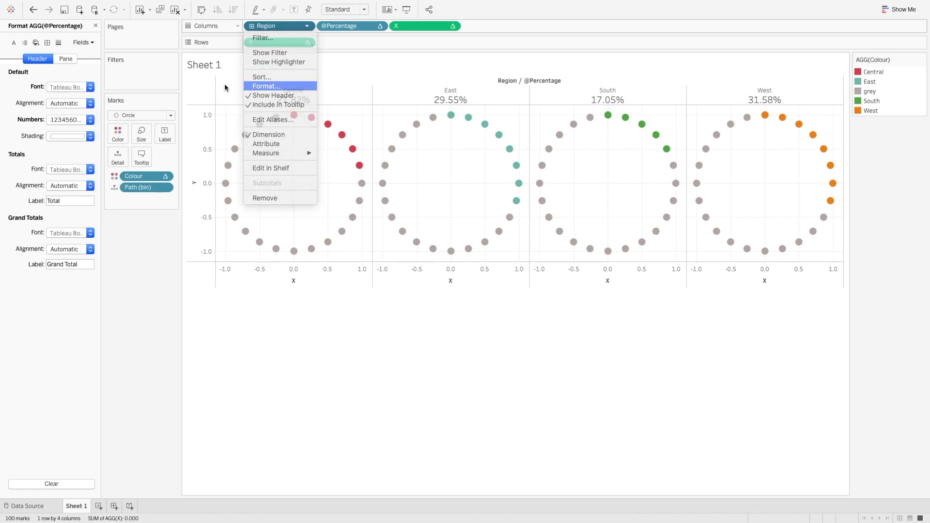
{"action": "left_click", "coordinate": [90, 87]}
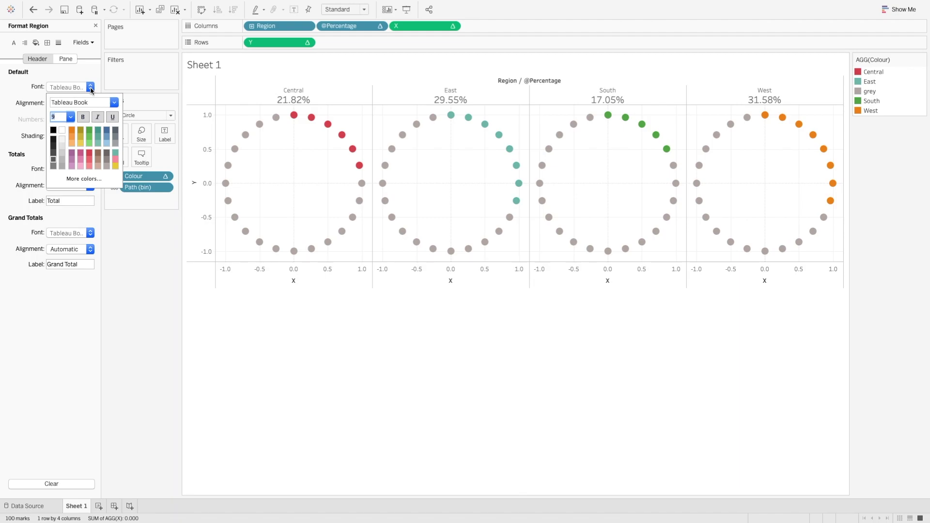
{"action": "left_click", "coordinate": [70, 117]}
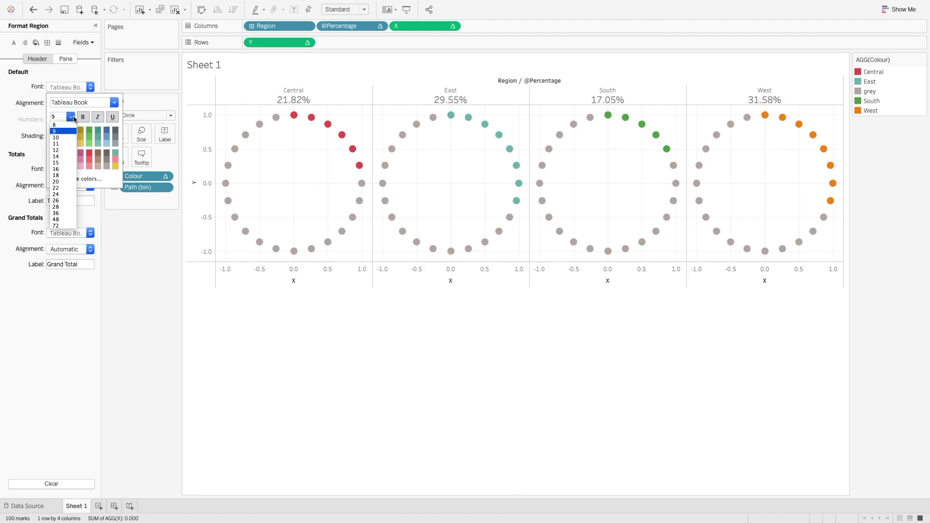
{"action": "left_click", "coordinate": [62, 143]}
{"action": "left_click", "coordinate": [160, 363]}
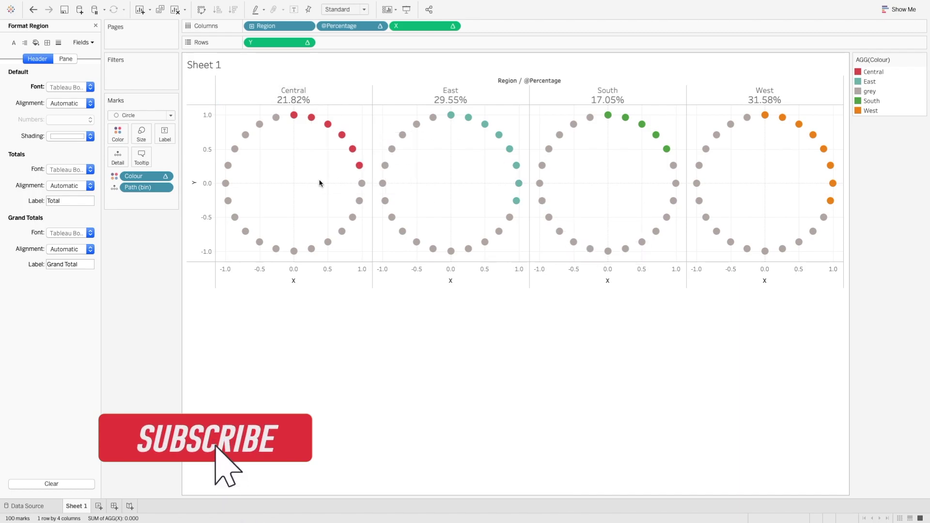
- Enlarge the circle marks and select the overlapping dots at the top of the Central circle
{"action": "left_click", "coordinate": [141, 134]}
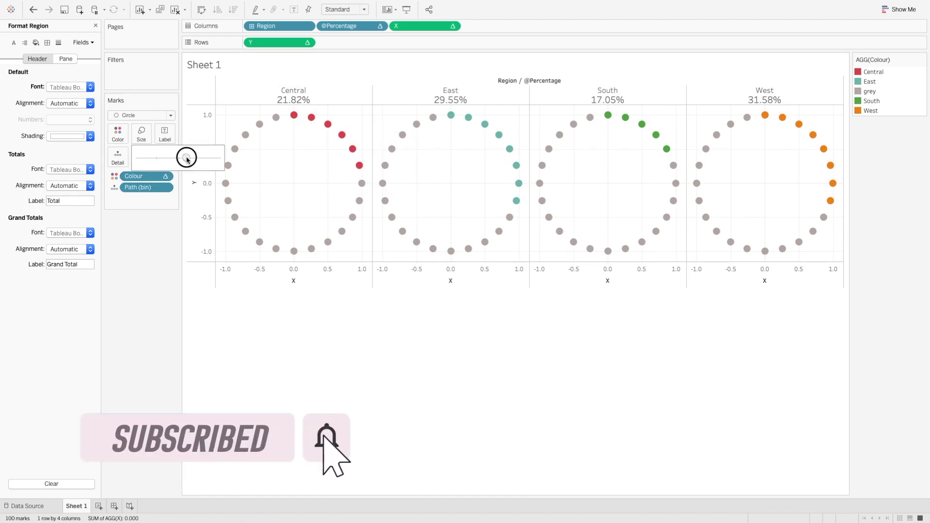
{"action": "left_click_drag", "start_coordinate": [186, 158], "coordinate": [182, 160]}
{"action": "mouse_move", "coordinate": [297, 121]}
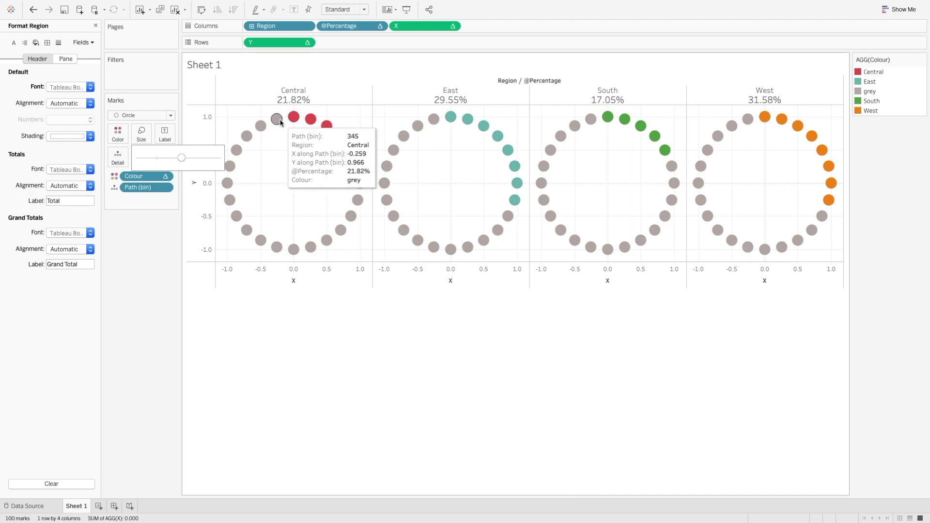
{"action": "left_click", "coordinate": [293, 119]}
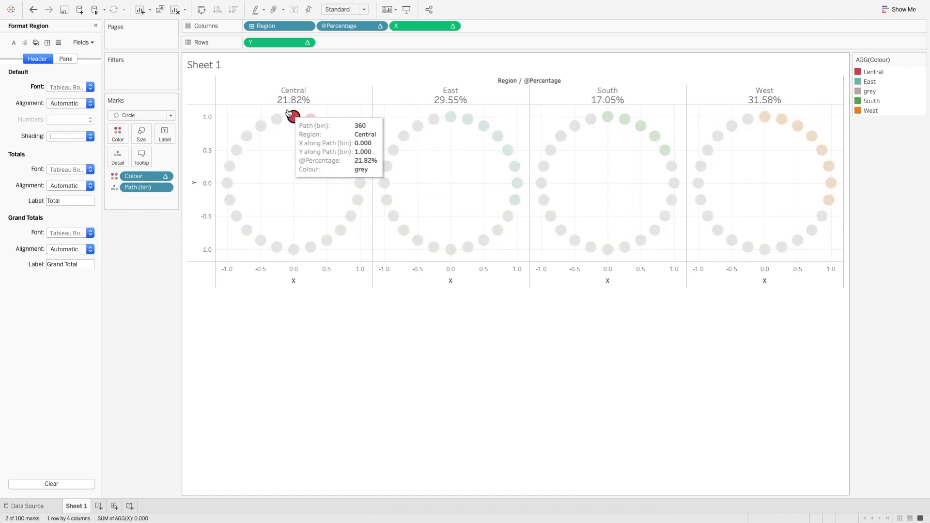
{"action": "left_click", "coordinate": [292, 115]}
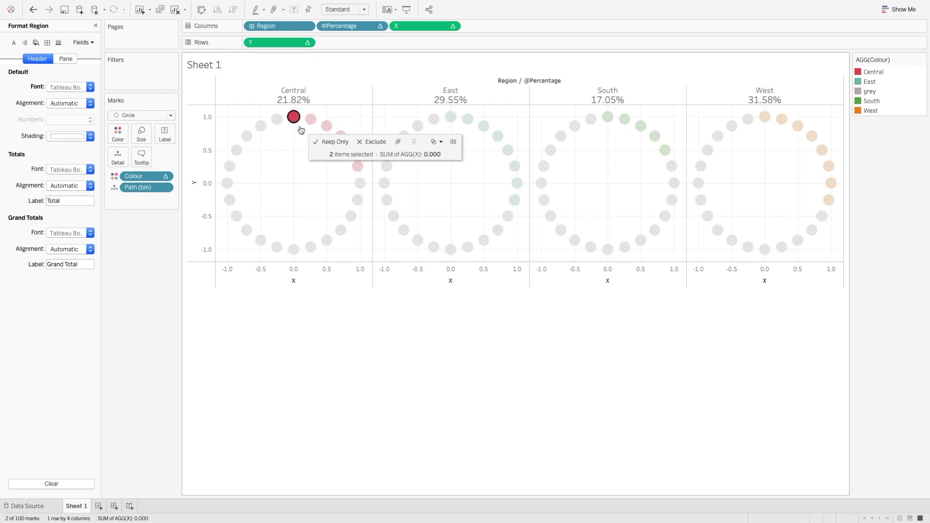
- Multiply the Spacing calculation by .96, making it WINDOW_MAX(MAX([Path]))/ WINDOW_MAX([Index]) * .96, check the separated dots, and clear the mark selection
{"action": "left_click", "coordinate": [96, 25]}
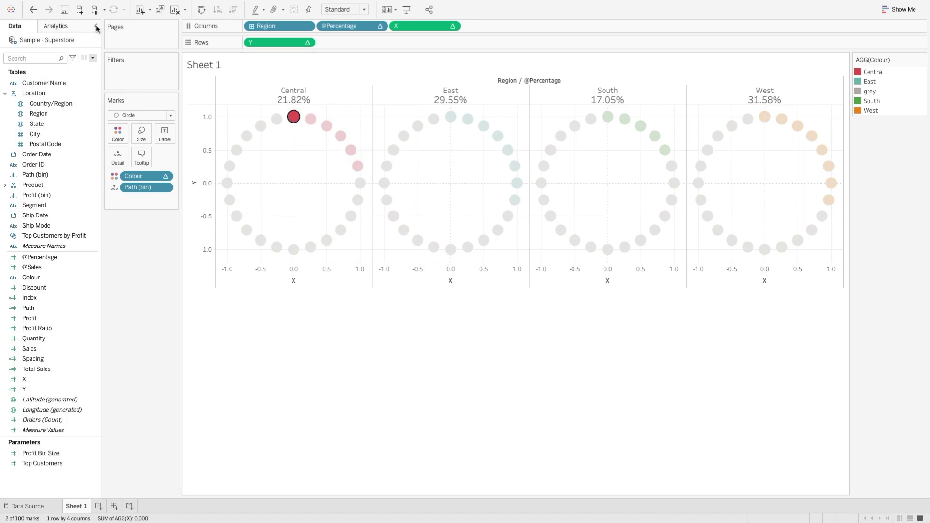
{"action": "mouse_move", "coordinate": [305, 125]}
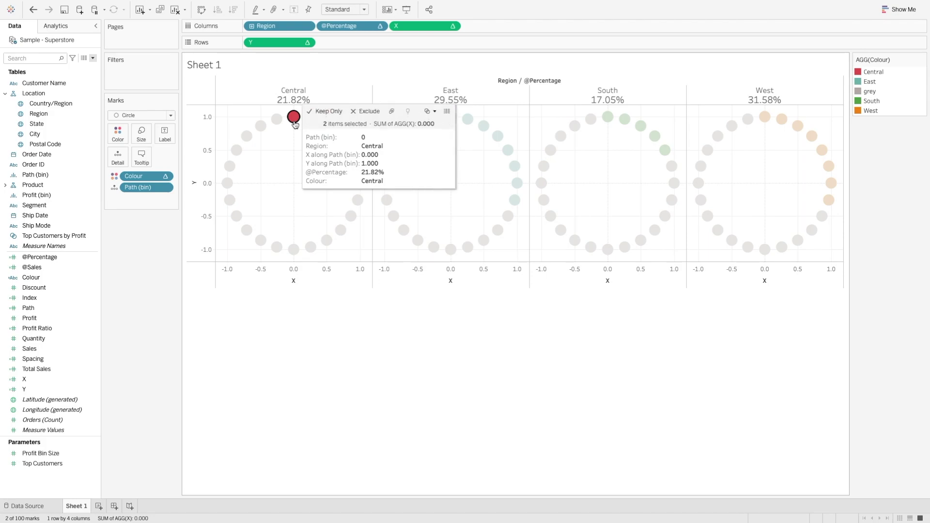
{"action": "right_click", "coordinate": [93, 360]}
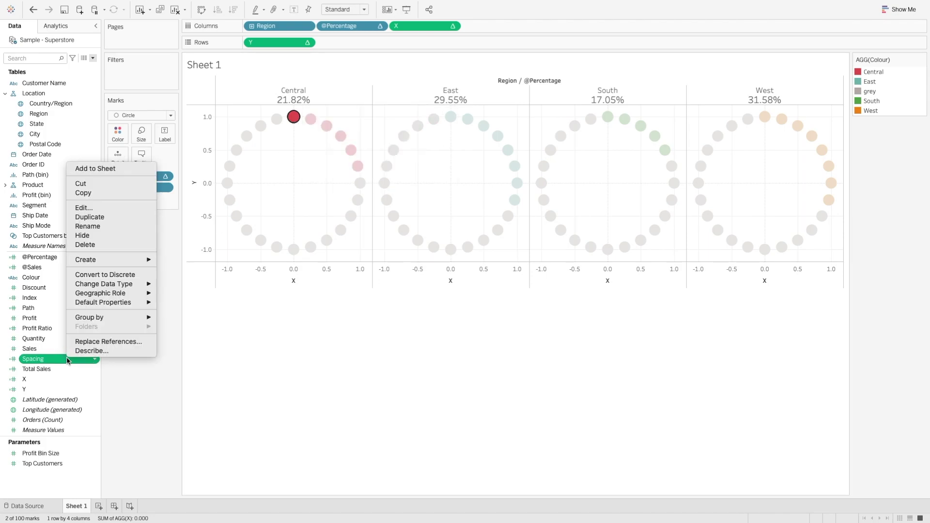
{"action": "left_click", "coordinate": [97, 207]}
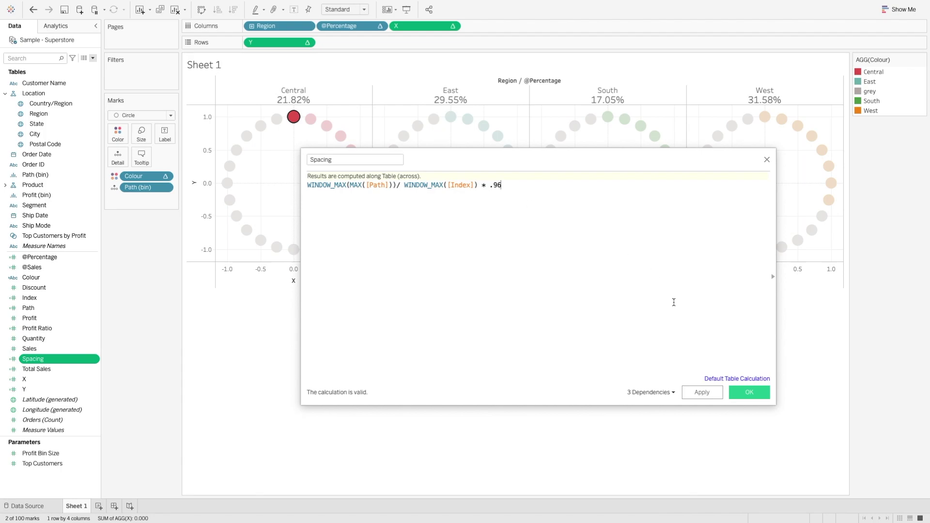
{"action": "left_click", "coordinate": [710, 397]}
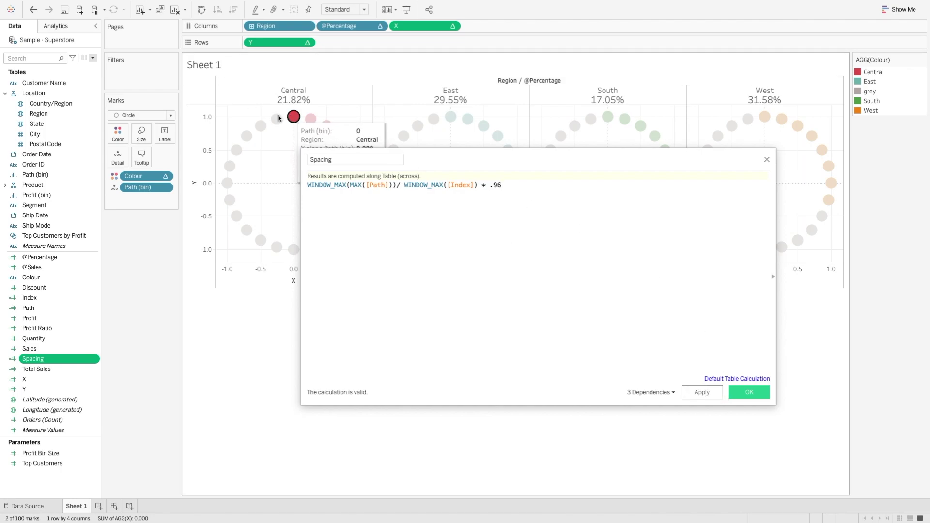
{"action": "left_click", "coordinate": [626, 296]}
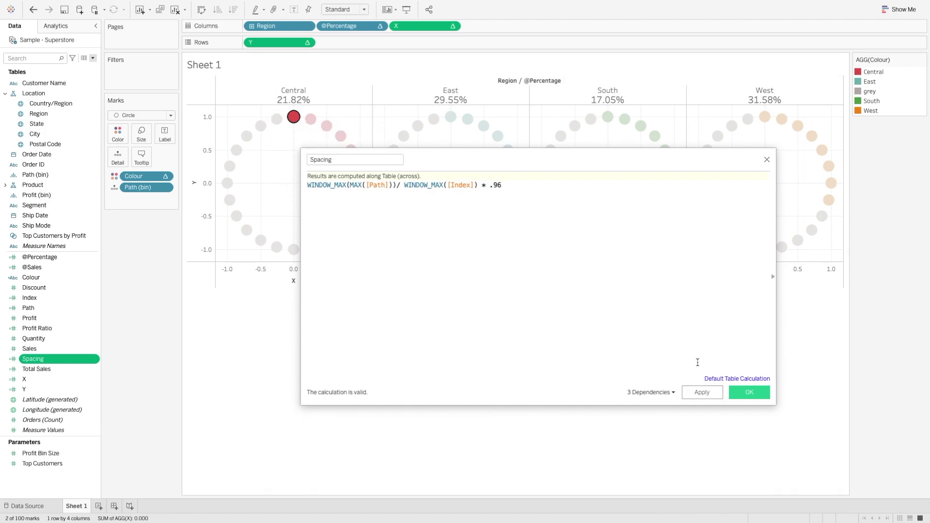
{"action": "left_click", "coordinate": [707, 393]}
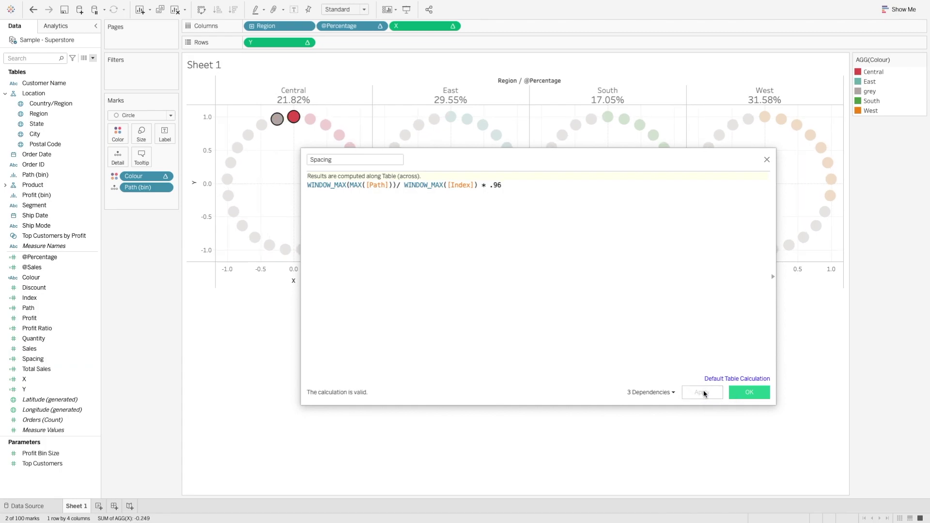
{"action": "left_click", "coordinate": [742, 395]}
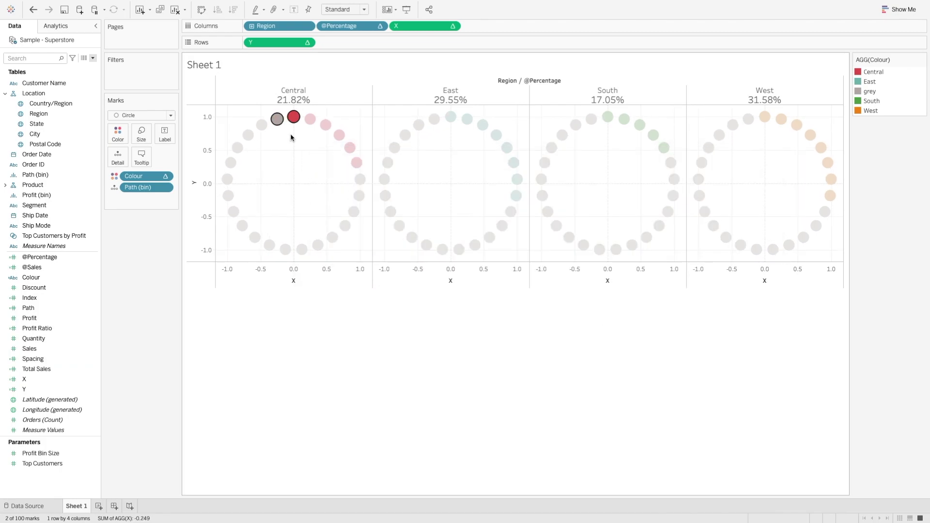
{"action": "mouse_move", "coordinate": [279, 122]}
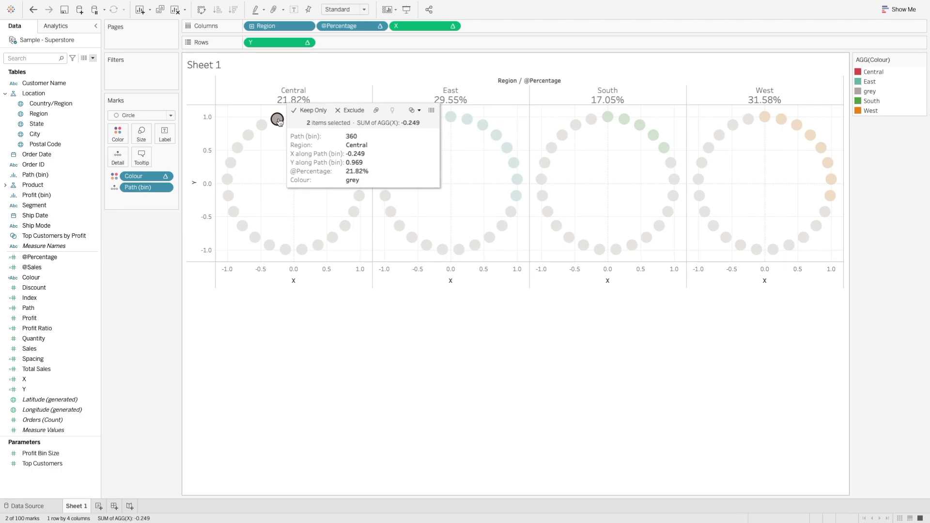
{"action": "left_click", "coordinate": [276, 166]}
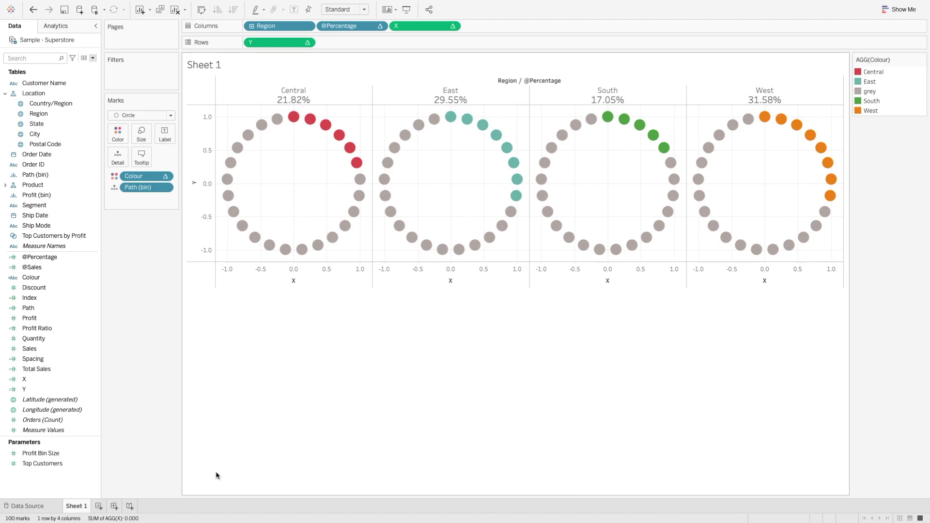
- Create a new worksheet with a horizontal bar chart of Sales by Region
{"action": "left_click", "coordinate": [99, 506]}
{"action": "left_click_drag", "start_coordinate": [44, 113], "coordinate": [304, 34]}
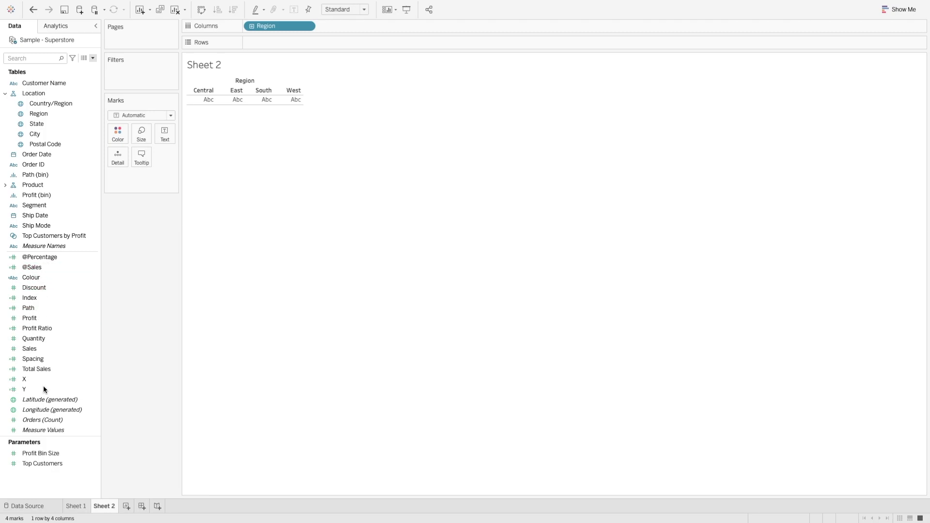
{"action": "double_click", "coordinate": [30, 349]}
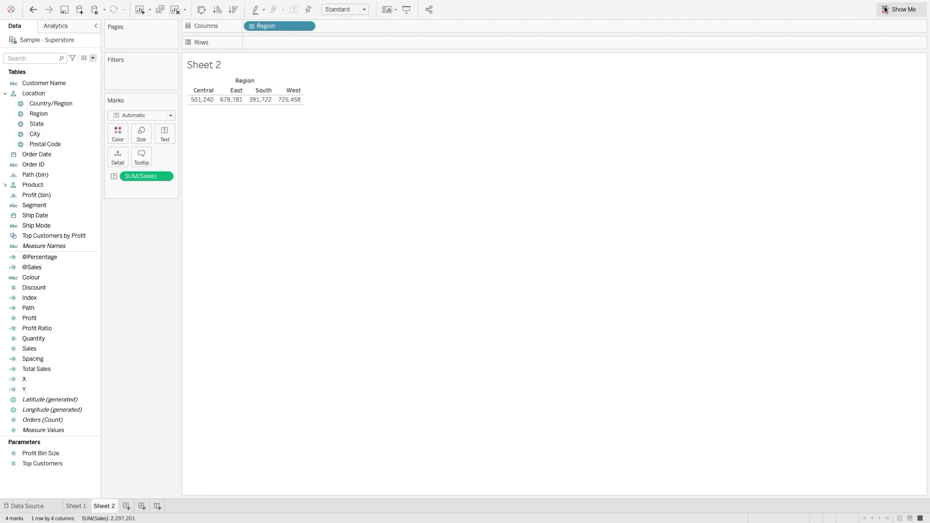
{"action": "left_click", "coordinate": [899, 9]}
{"action": "left_click", "coordinate": [849, 81]}
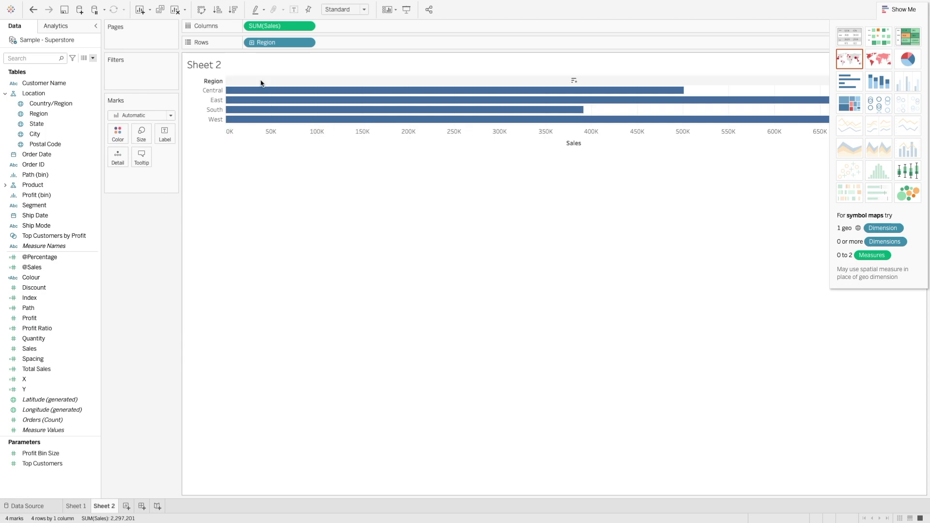
- Convert SUM(Sales) to a Percent of Total quick table calculation and show mark labels on the bars
{"action": "left_click", "coordinate": [308, 26]}
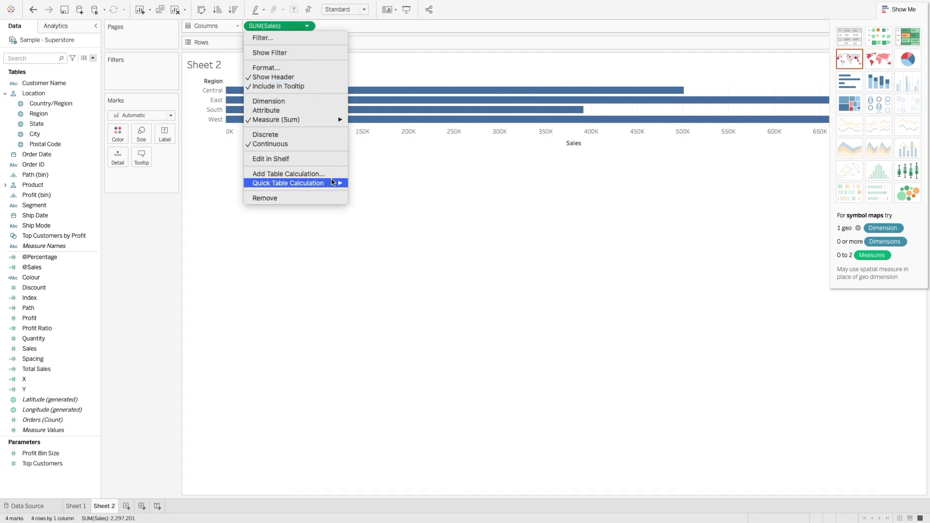
{"action": "mouse_move", "coordinate": [333, 183]}
{"action": "left_click", "coordinate": [384, 213]}
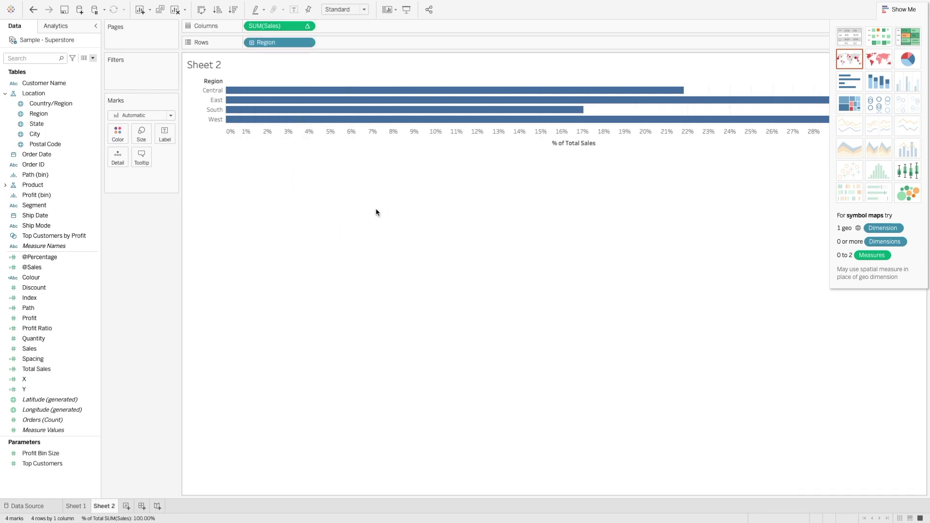
{"action": "left_click", "coordinate": [165, 134]}
{"action": "left_click", "coordinate": [189, 156]}
{"action": "left_click", "coordinate": [481, 261]}
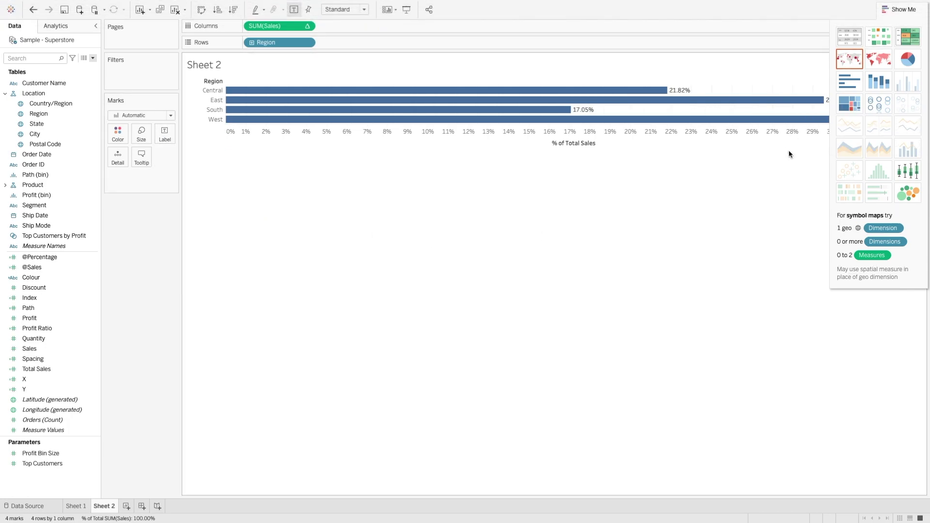
{"action": "left_click", "coordinate": [899, 11]}
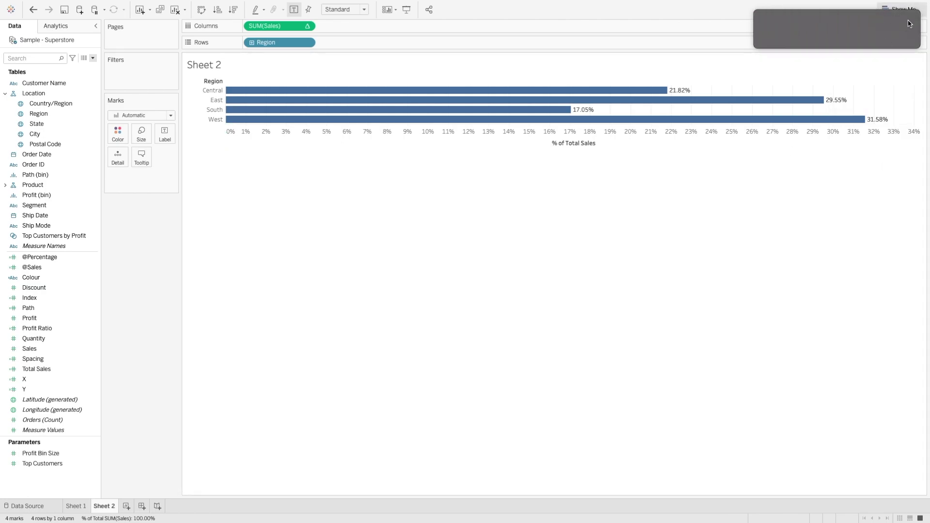
- Compare the regional bar percentages with the circle headers on Sheet 1, dismissing the assistant pop-up
{"action": "mouse_move", "coordinate": [688, 97]}
{"action": "mouse_move", "coordinate": [819, 99]}
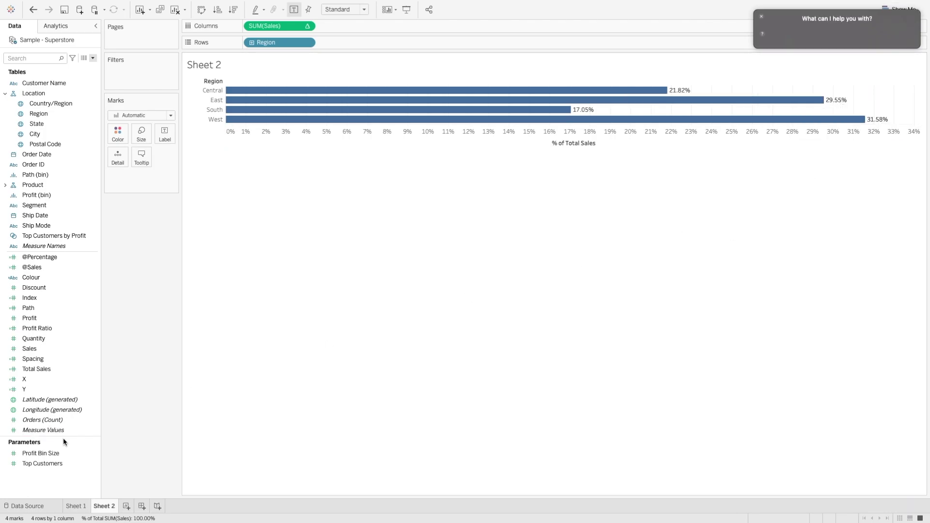
{"action": "left_click", "coordinate": [75, 506]}
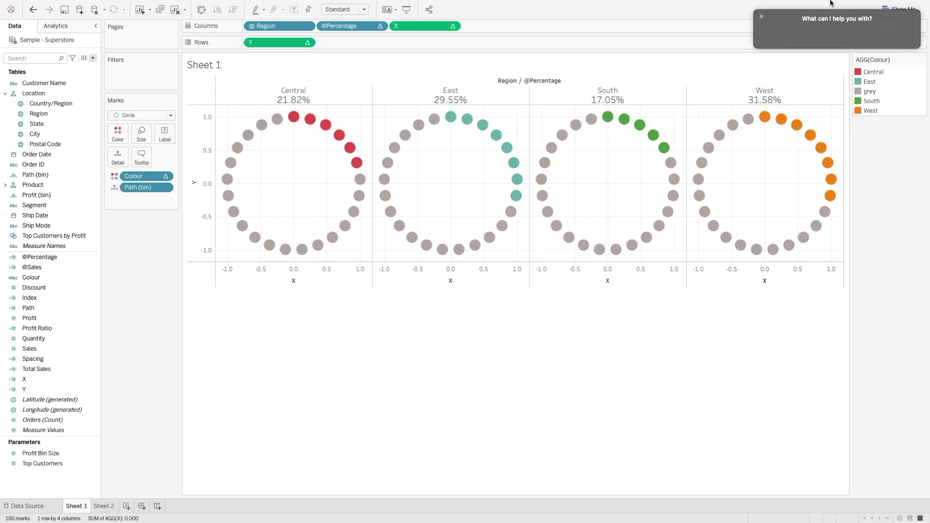
{"action": "left_click", "coordinate": [763, 19]}
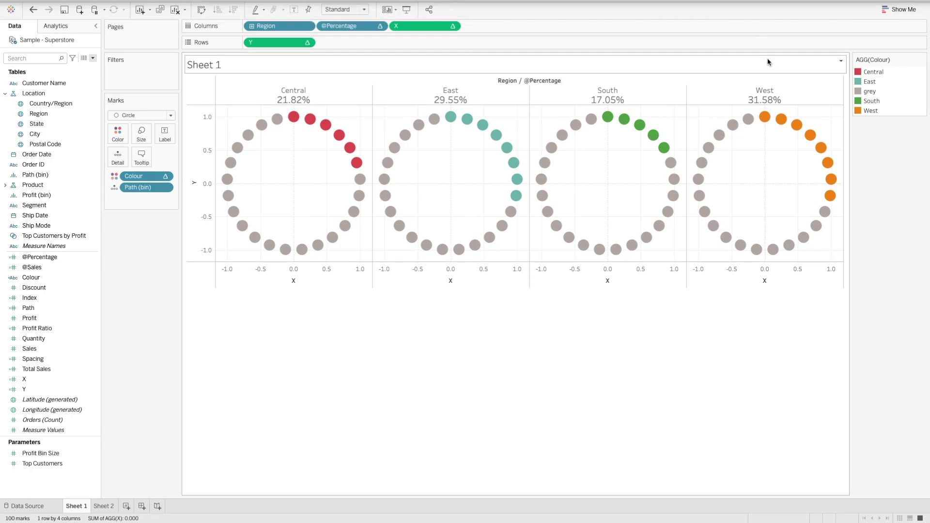